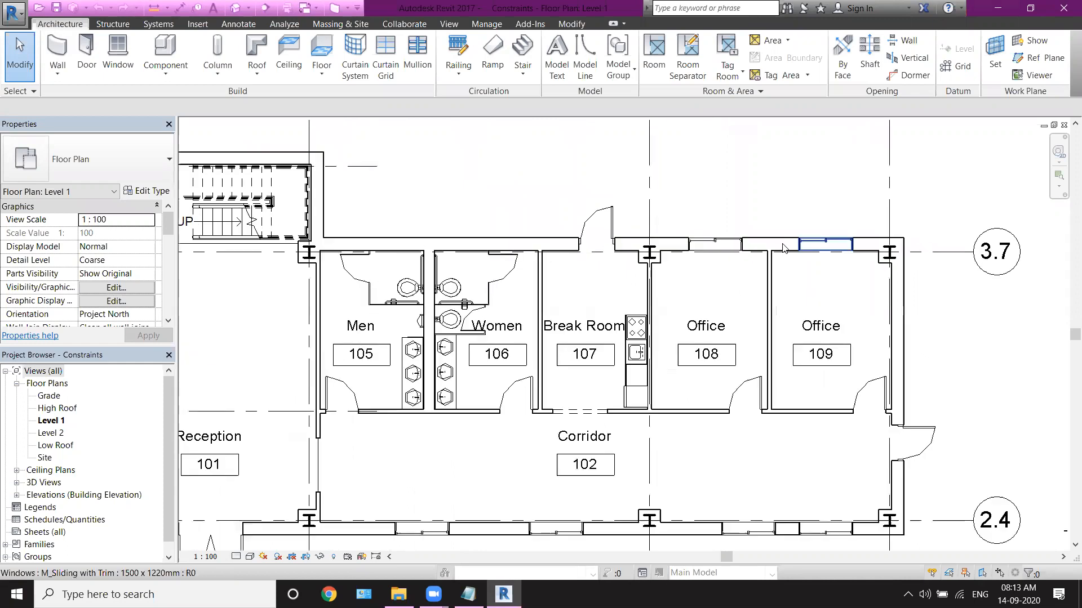
- Move the Break Room's exterior door along its wall to about 1100 mm from the partition beside the Women room
middle_drag(748, 293, 730, 350)
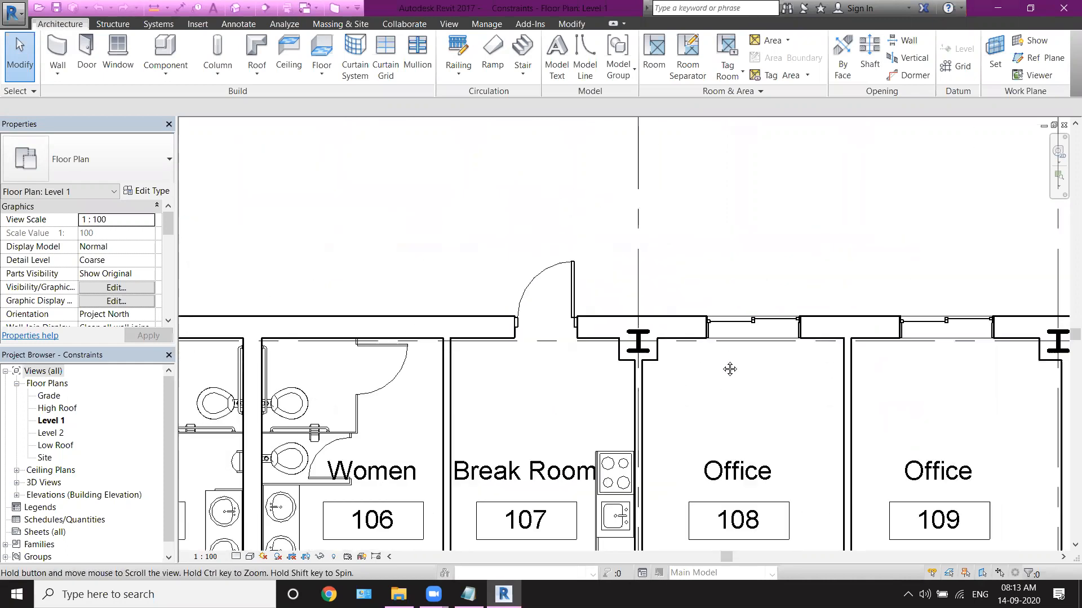
scroll(529, 464, down, 3)
scroll(584, 369, up, 4)
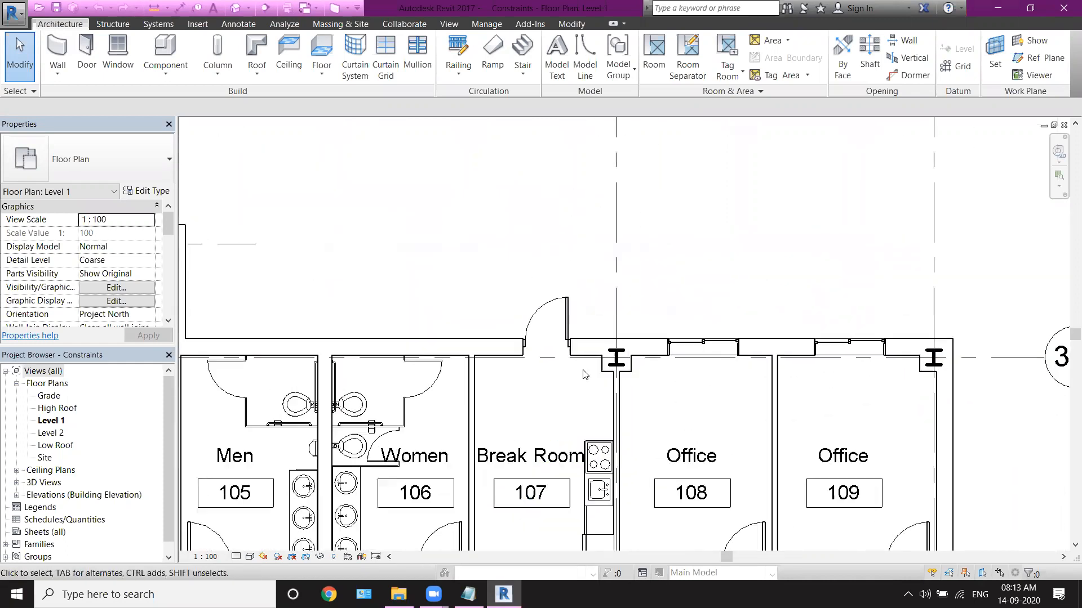
scroll(542, 366, down, 1)
middle_drag(542, 366, 545, 421)
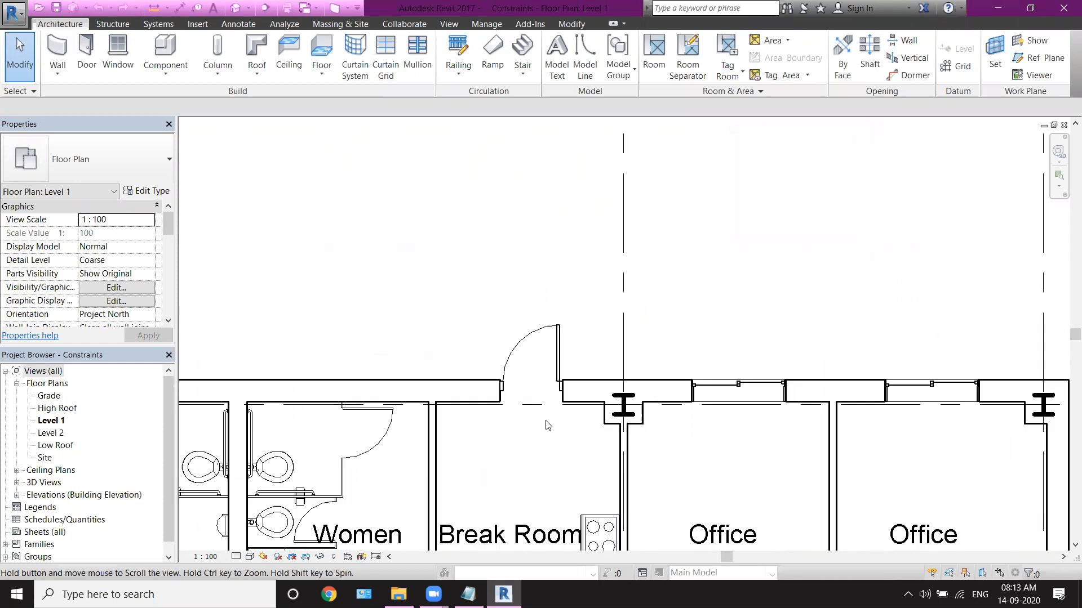
click(558, 356)
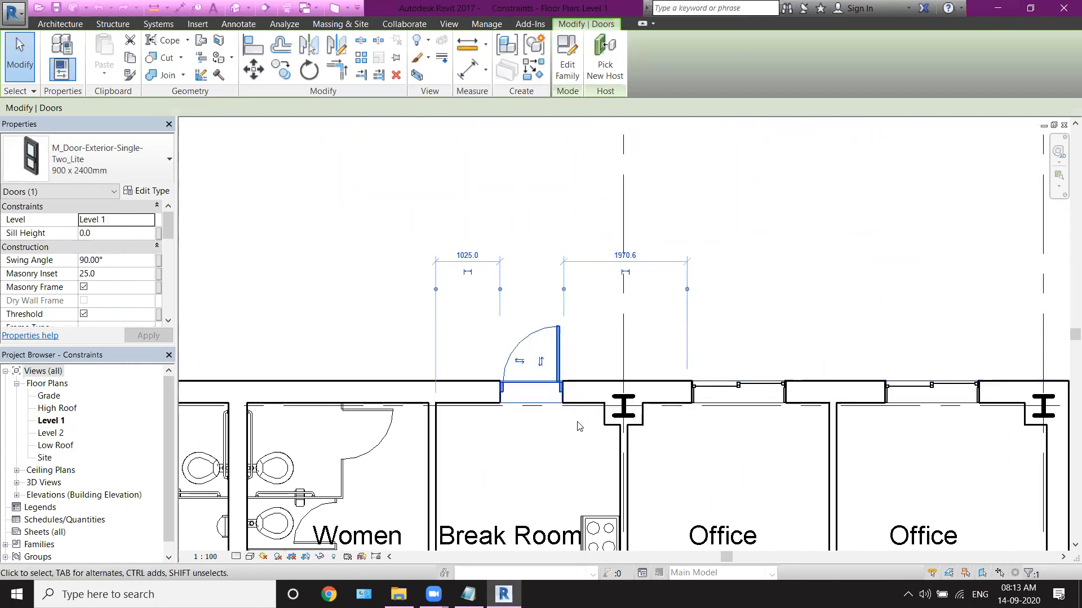
mouse_move(569, 394)
mouse_down()
mouse_move(585, 393)
mouse_move(574, 394)
mouse_up()
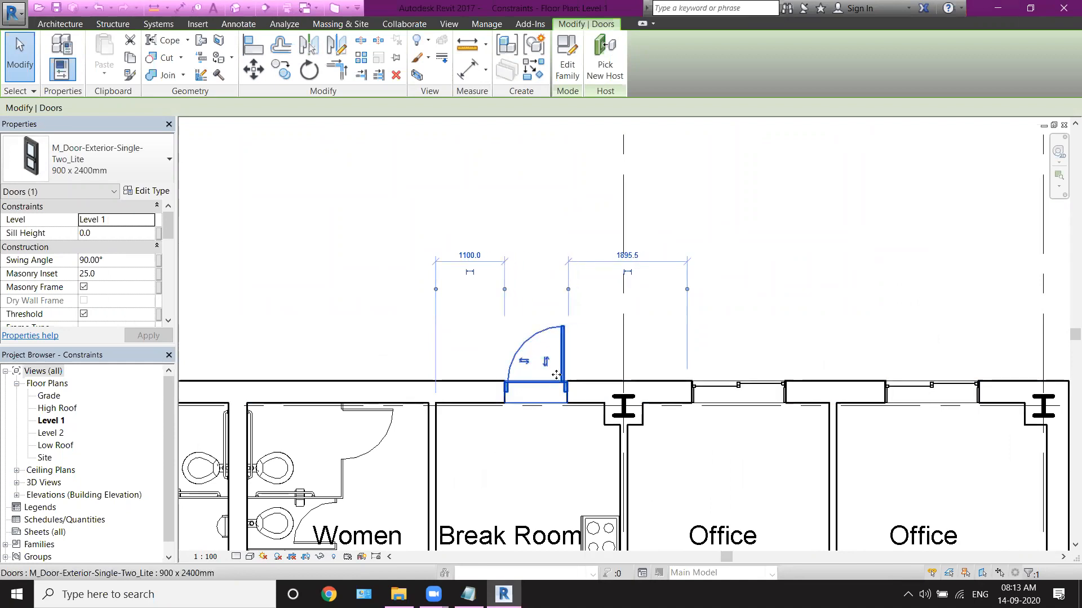
- Re-reference the door's temporary dimension to the near face of the rectangular column, set it to 600 mm, and make it permanent
scroll(581, 441, up, 2)
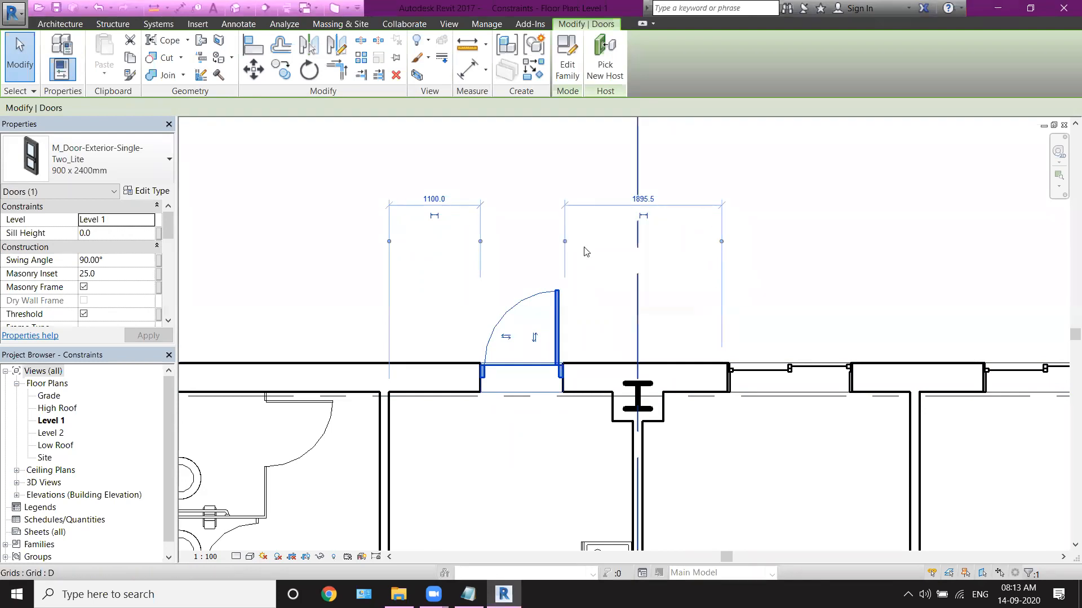
drag(721, 243, 613, 399)
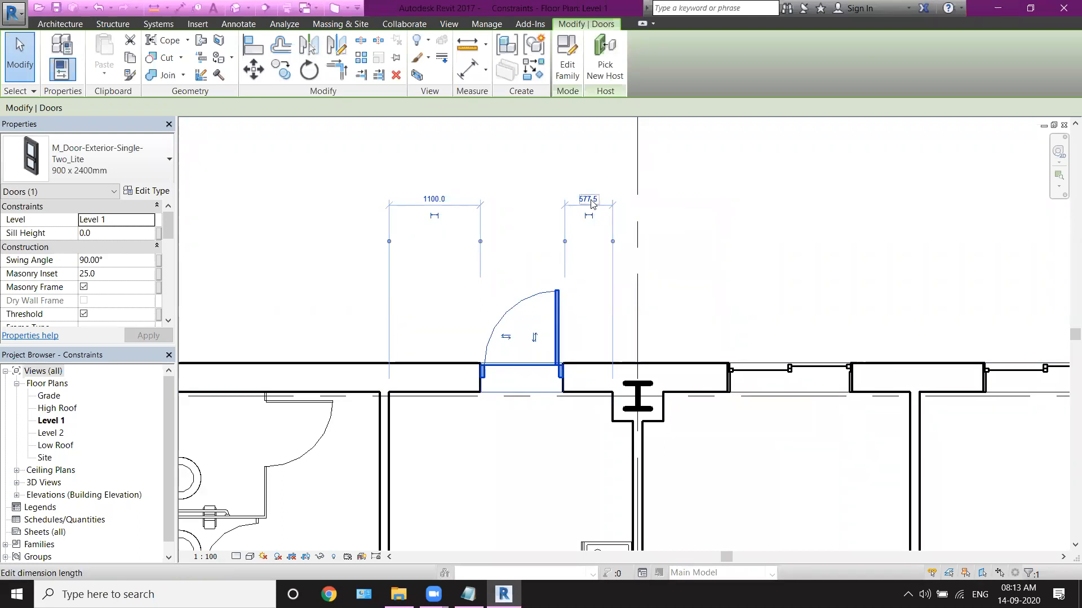
click(592, 202)
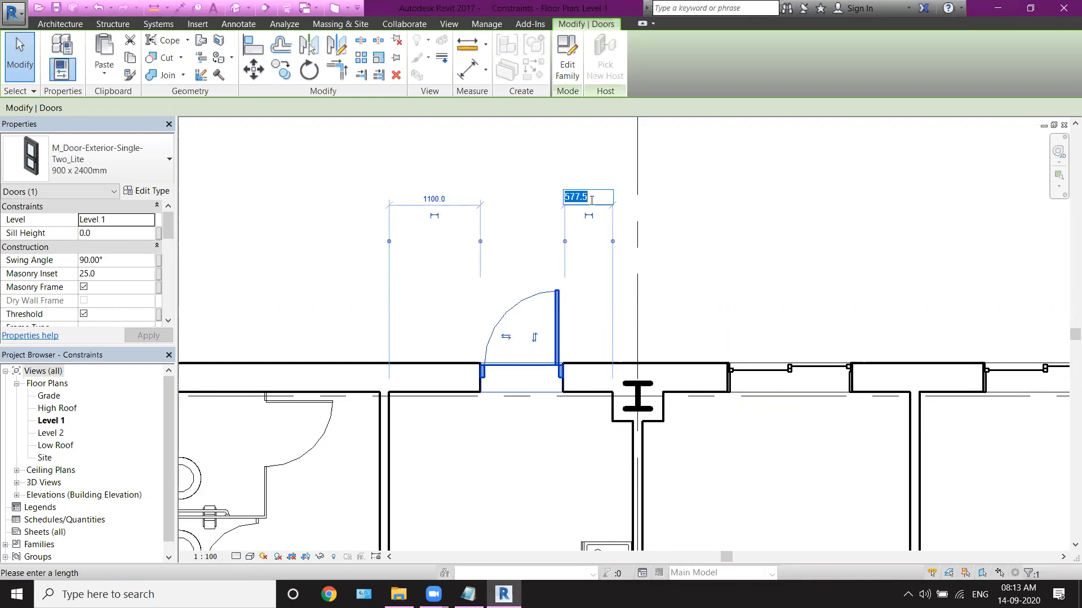
text(600)
key(Return)
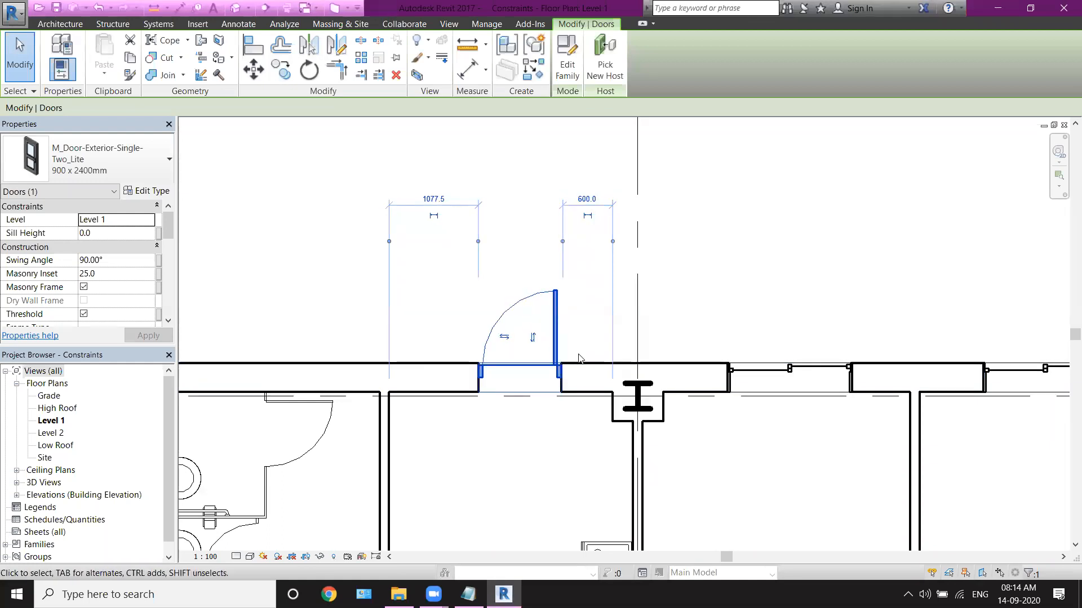
click(589, 218)
click(591, 206)
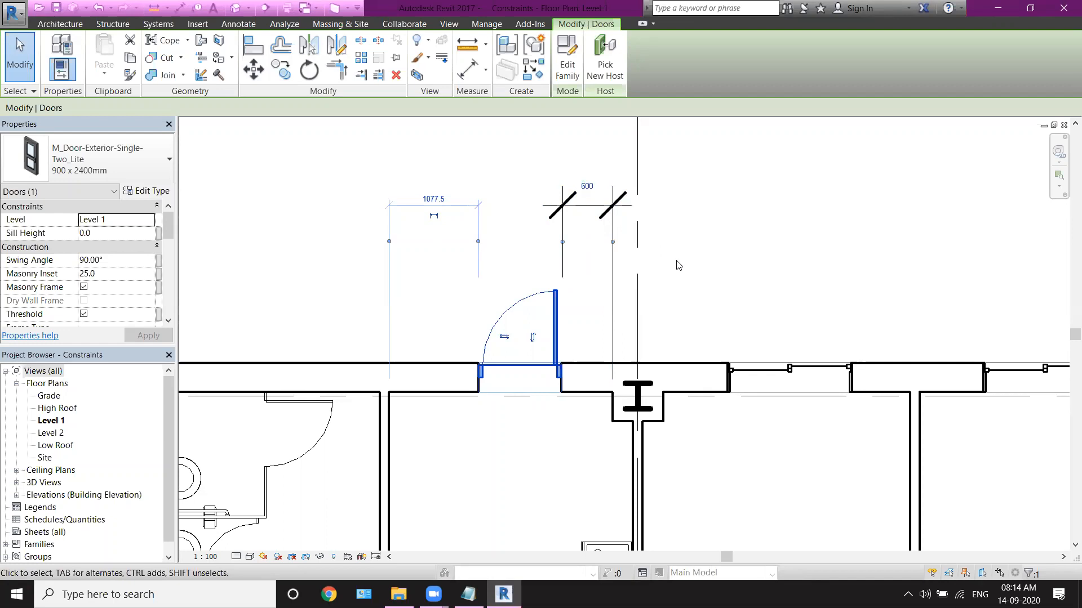
- Move the rectangular column away from the door to test the unlocked dimension, and undo the move
click(612, 413)
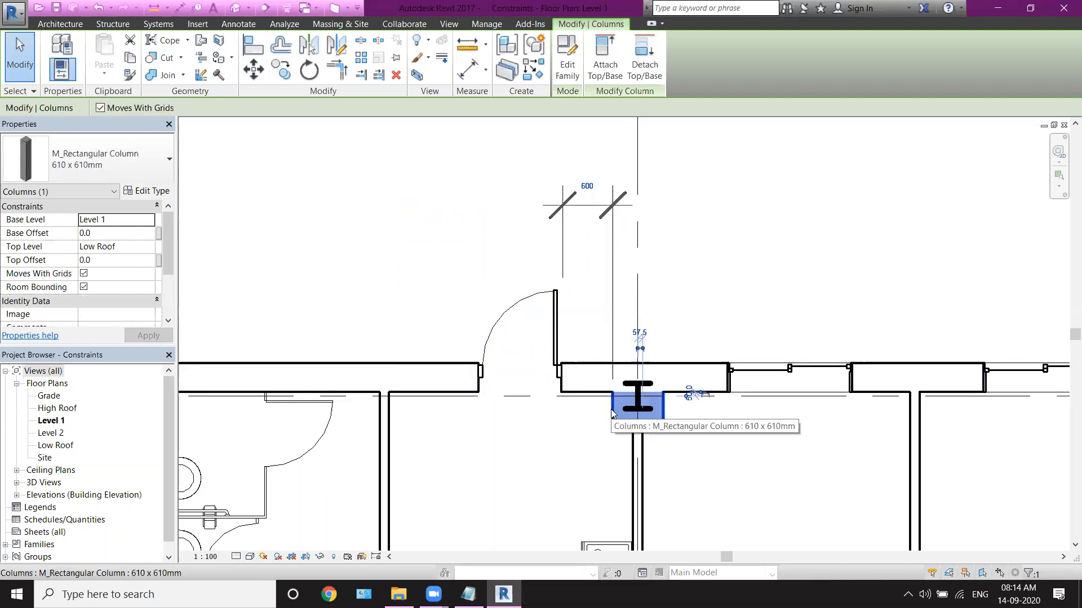
drag(612, 413, 670, 461)
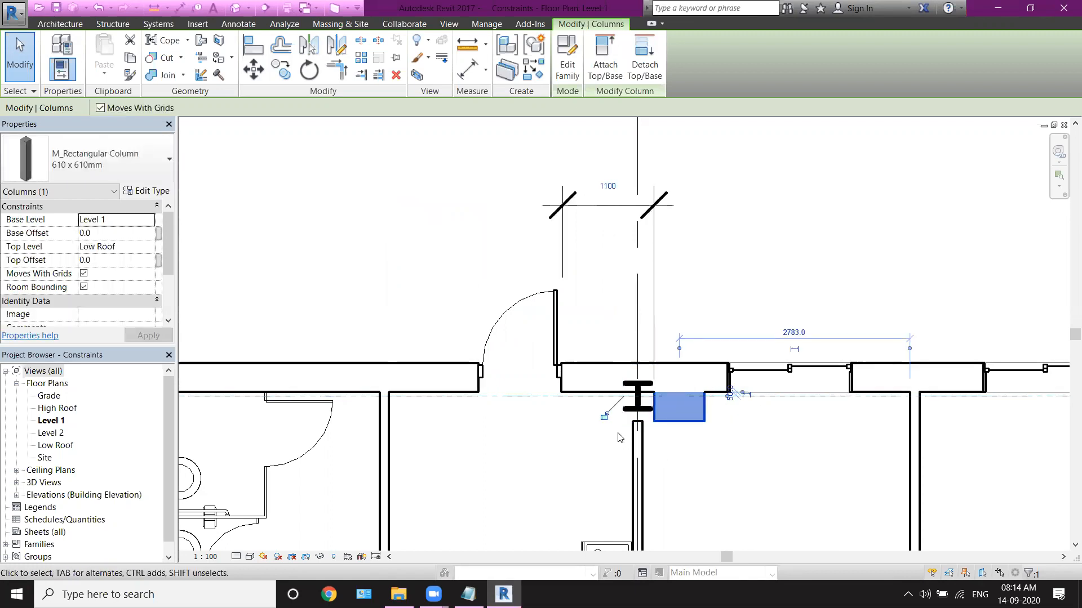
key(ctrl+z)
- Lock the 600 mm dimension between the door and the column
click(612, 349)
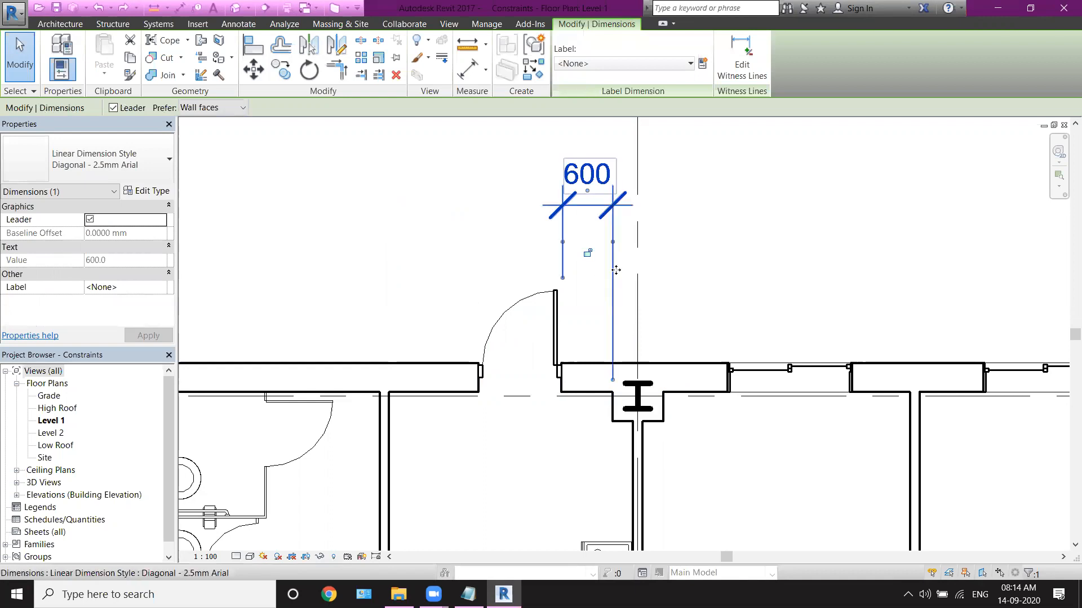
click(588, 253)
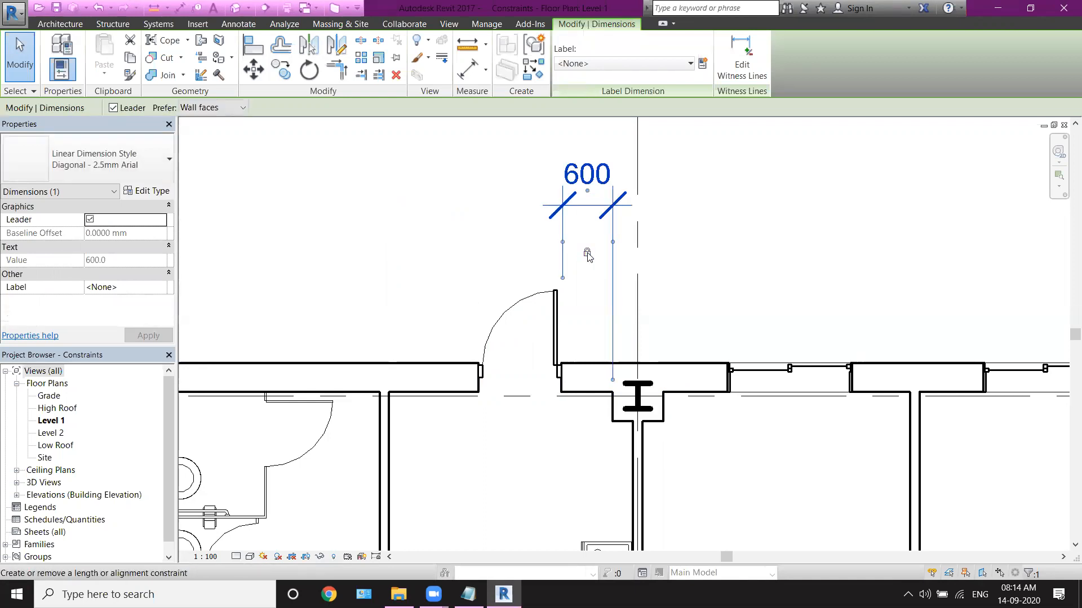
- Move the rectangular column to test the locked door dimension, undo the move, and check the dimension's lock
click(614, 414)
drag(615, 412, 667, 410)
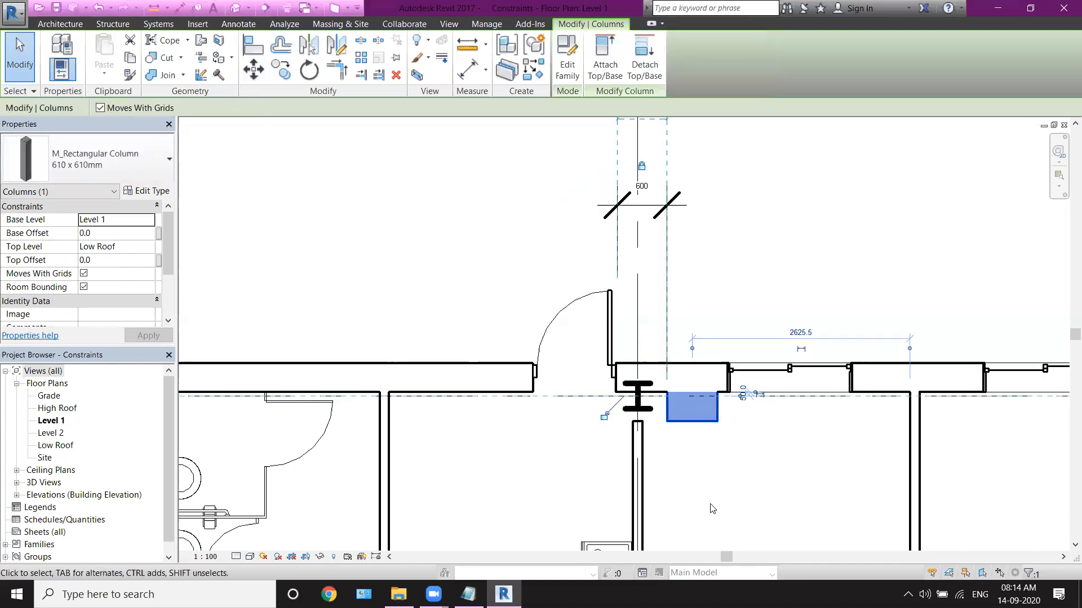
key(ctrl+z)
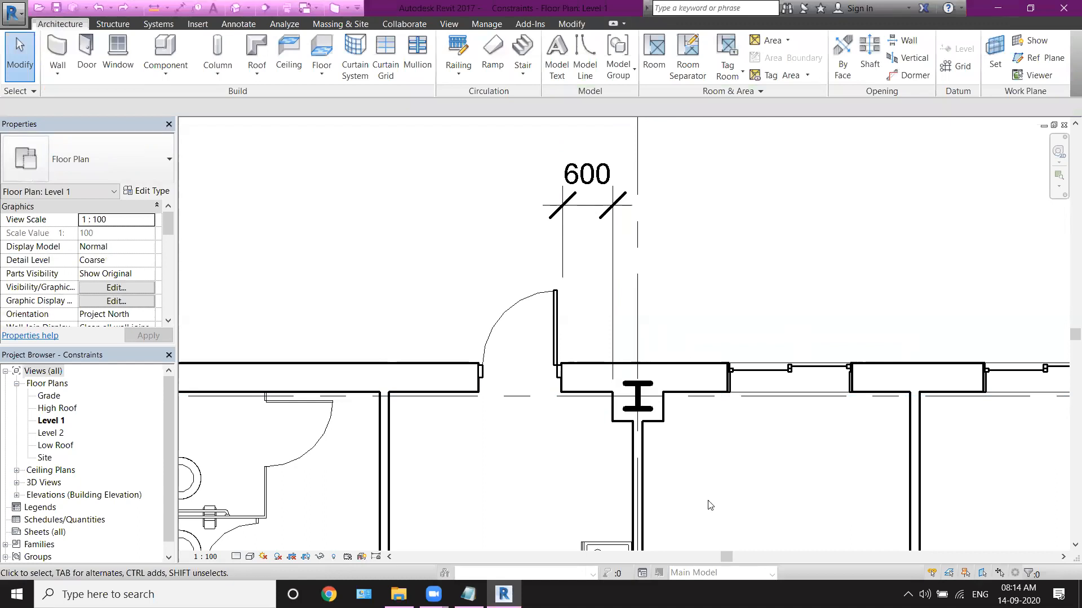
click(612, 330)
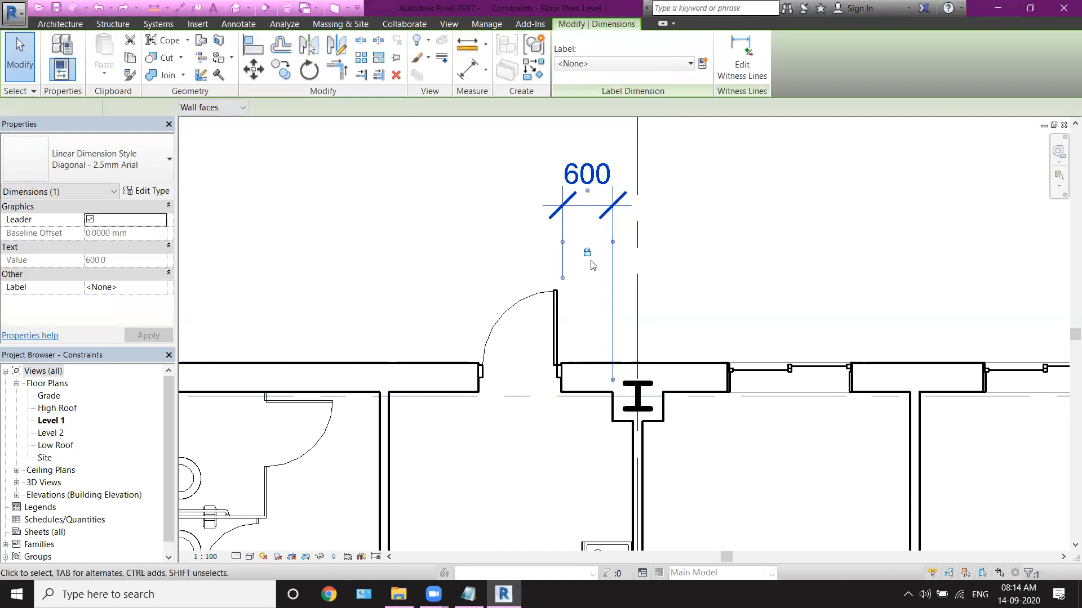
click(587, 256)
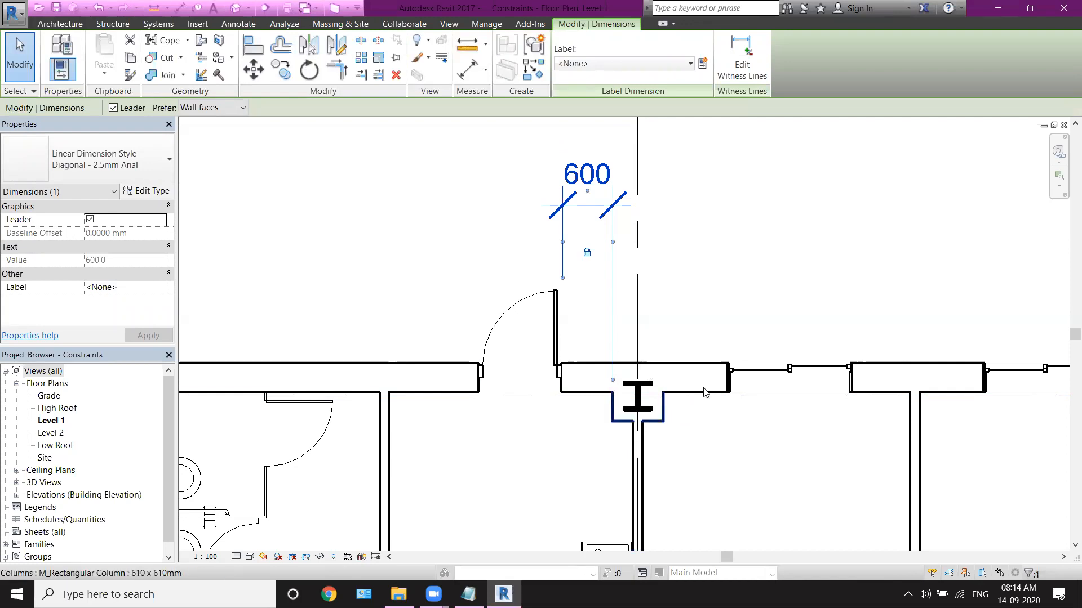
- Examine the temporary dimensions of the window in Office 108
middle_drag(746, 442, 570, 399)
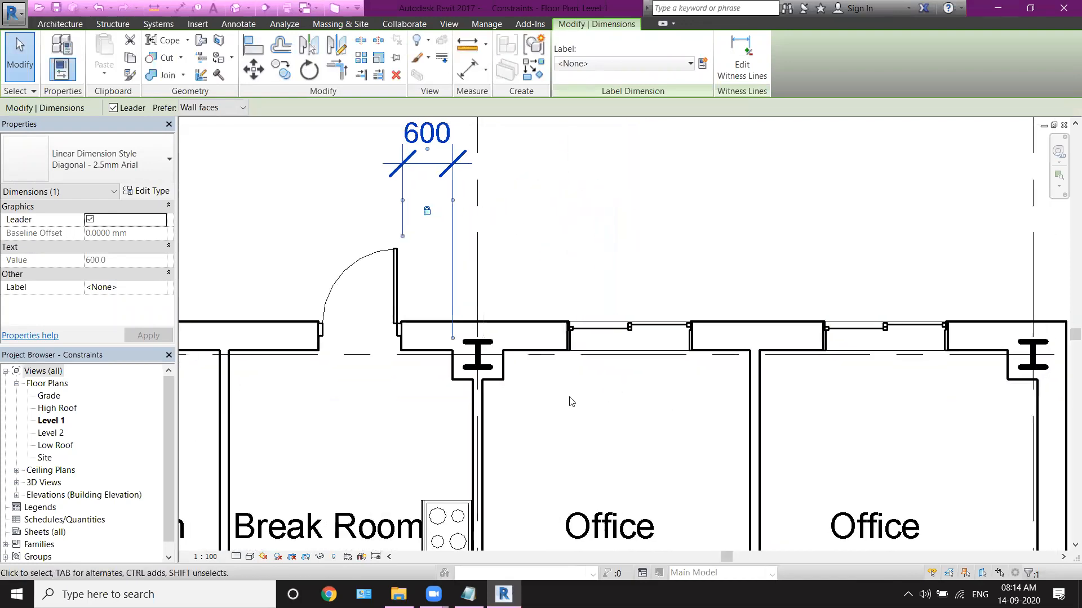
click(621, 338)
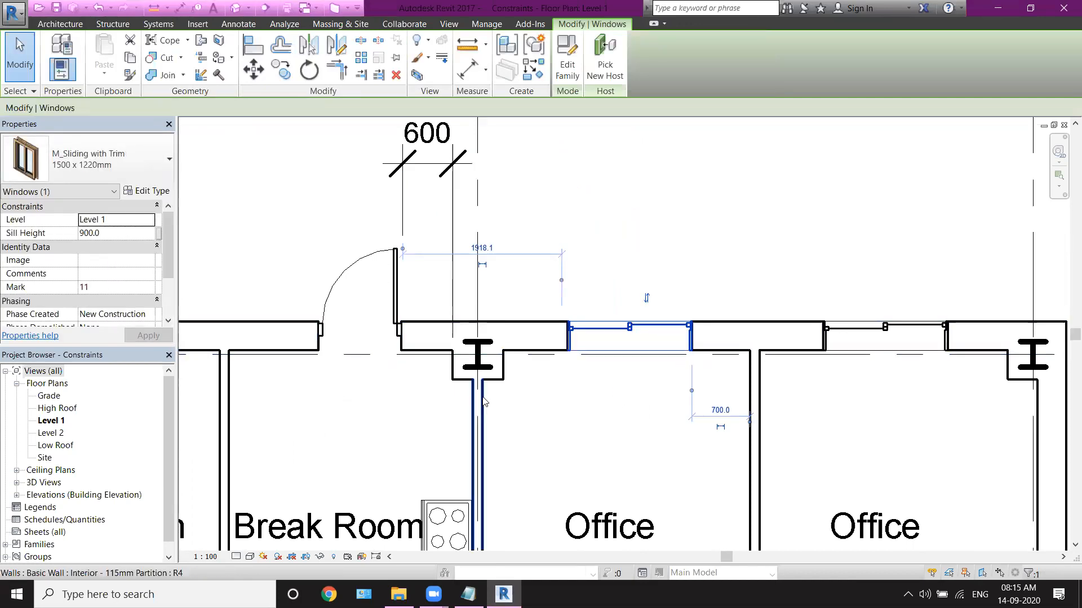
scroll(646, 454, down, 2)
middle_drag(623, 399, 583, 234)
scroll(583, 234, up, 2)
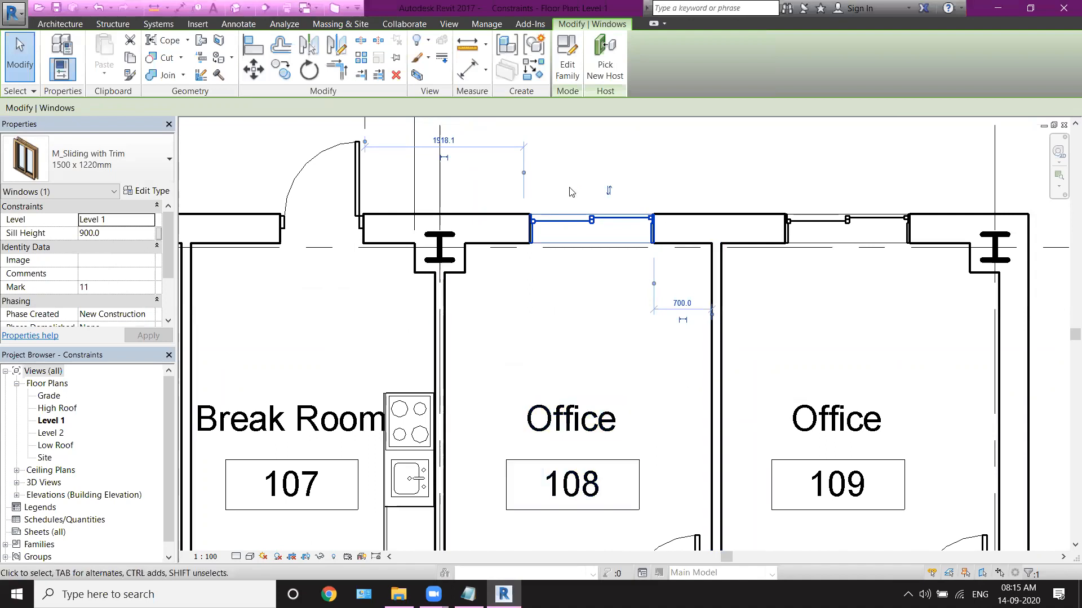
middle_drag(588, 295, 573, 330)
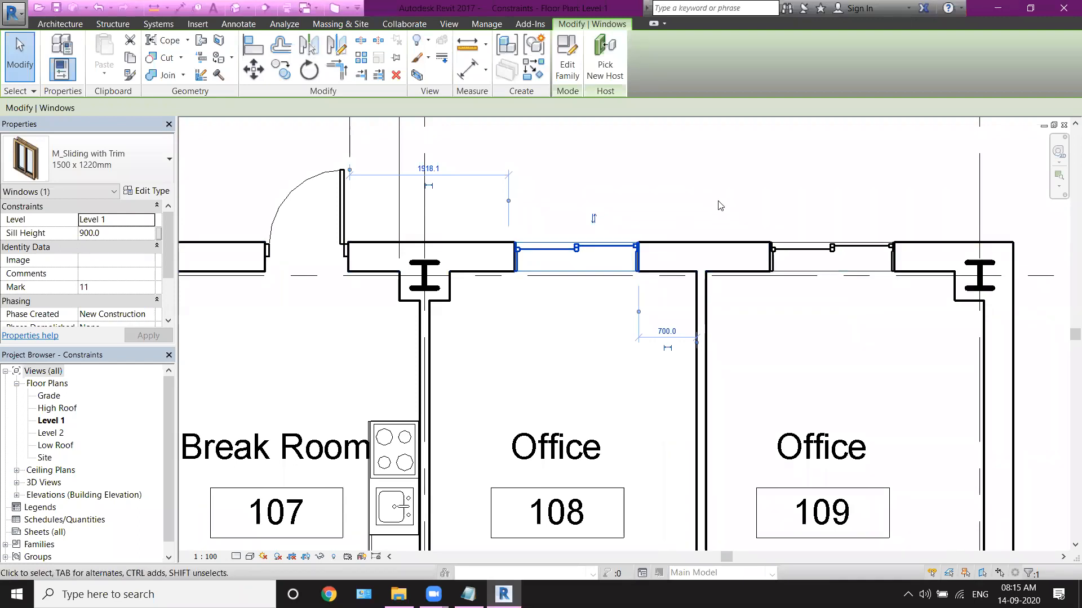
key(Escape)
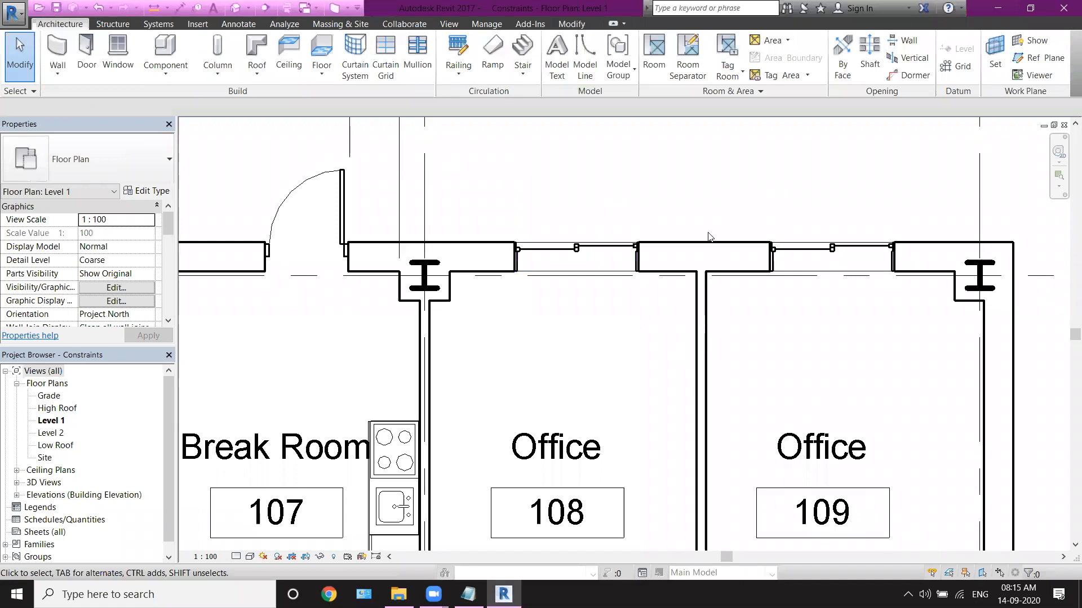
- Place an aligned dimension string above Office 108 between its two side wall faces, including the window's centre
click(241, 26)
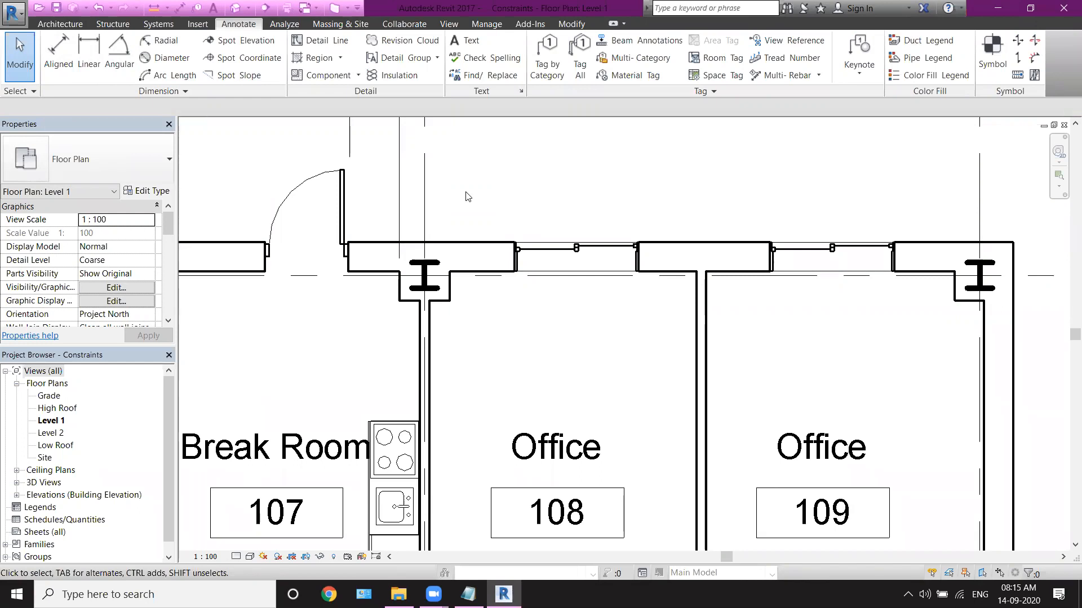
click(178, 11)
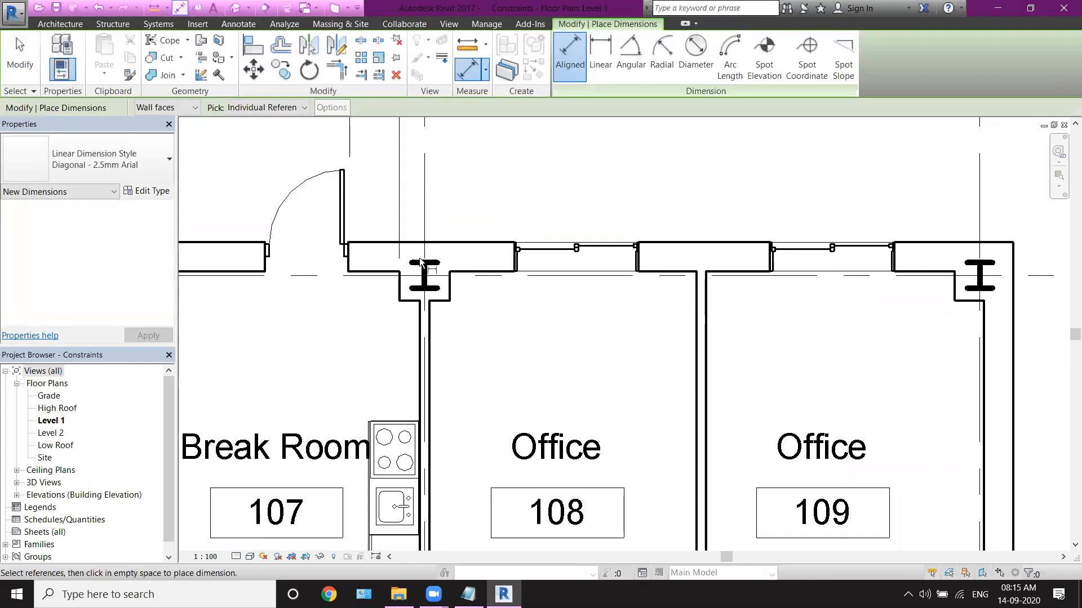
click(428, 363)
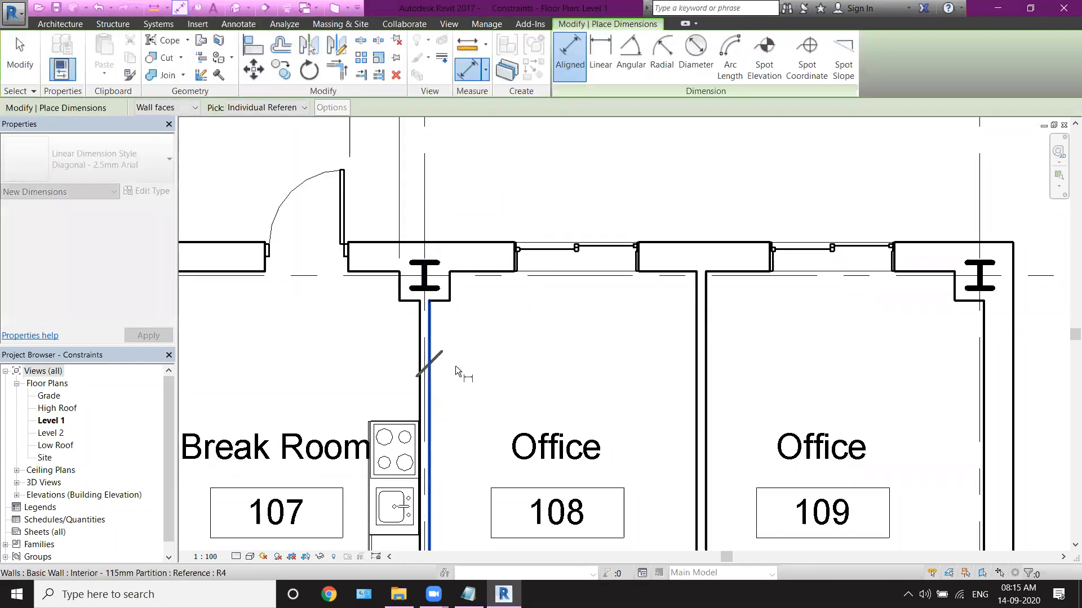
click(695, 373)
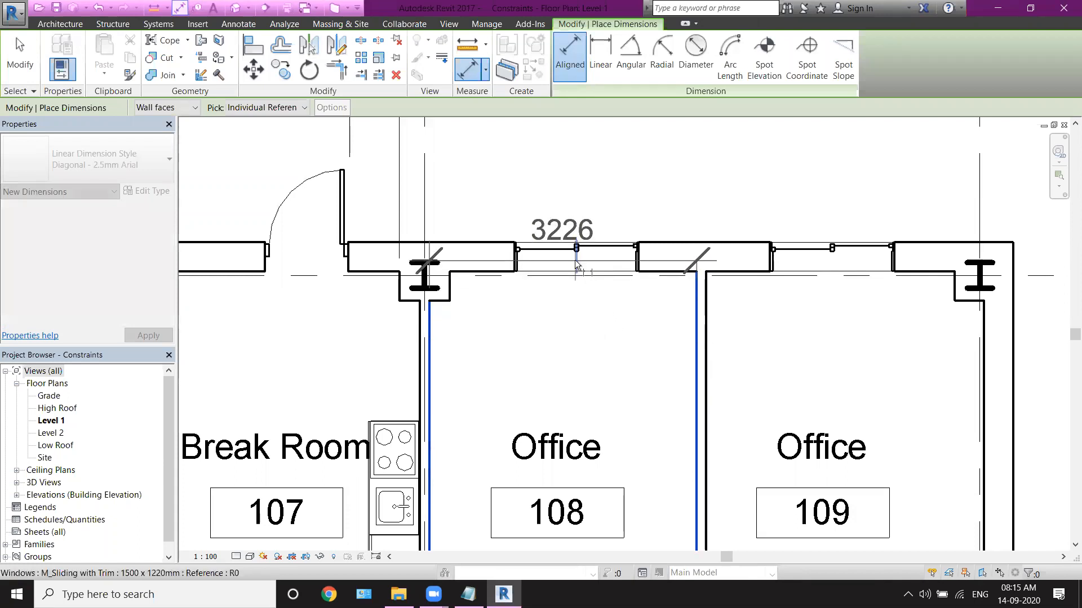
middle_drag(575, 263, 548, 307)
click(549, 307)
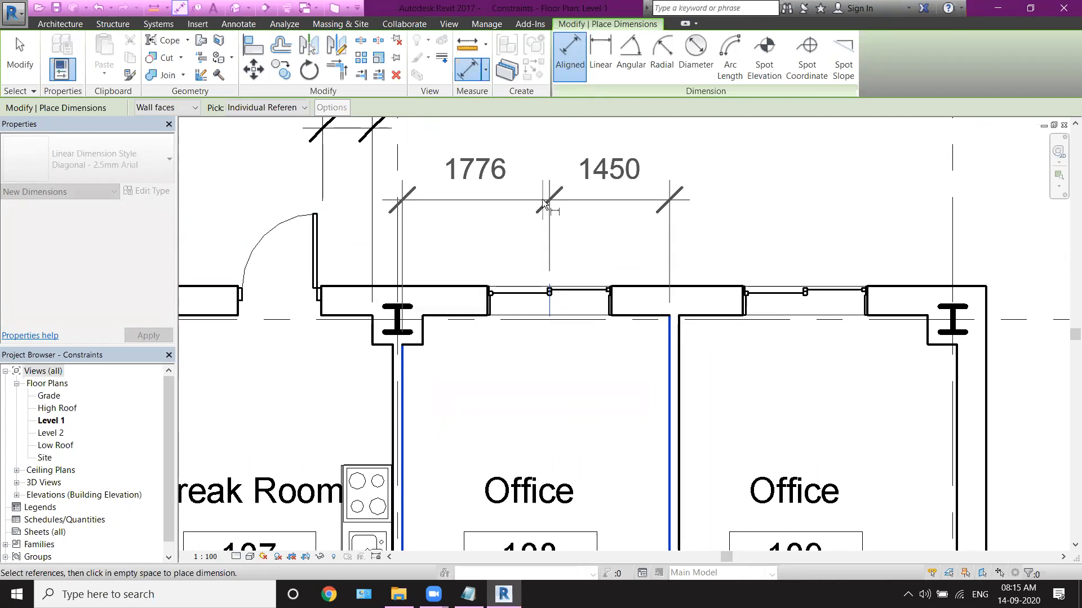
click(545, 204)
middle_drag(542, 256, 525, 377)
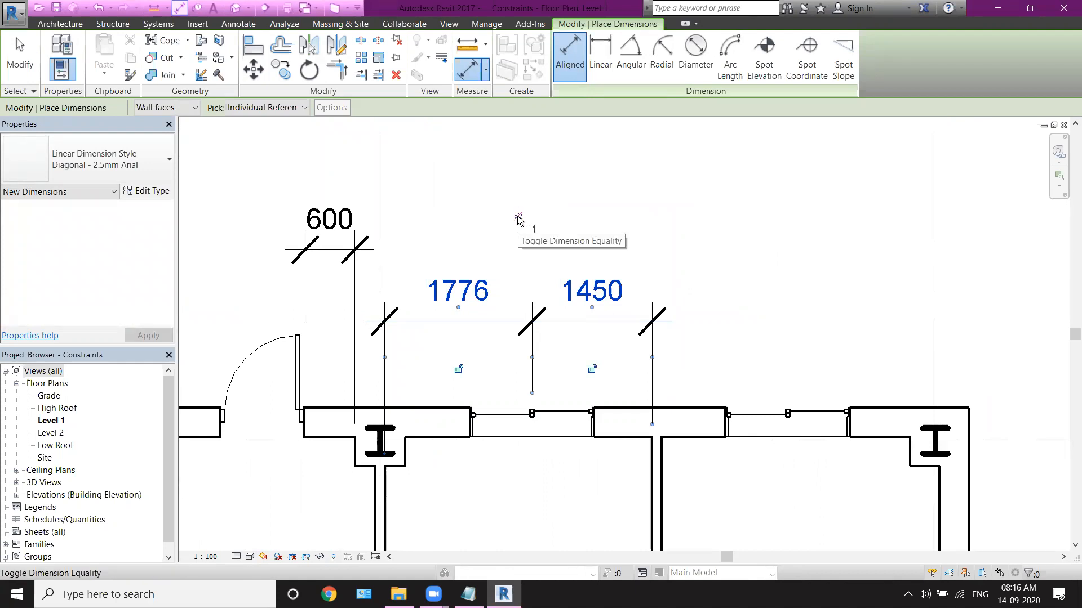
- Apply the equality constraint to the Office 108 dimension string to centre the window, lock the segment nearest the column, and end dimensioning
click(518, 218)
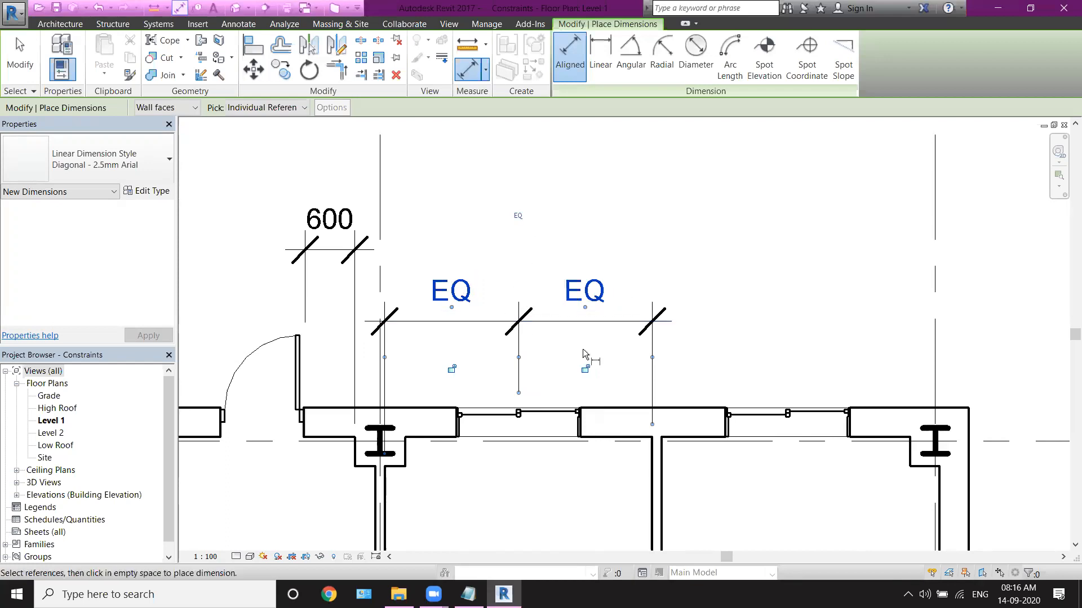
scroll(582, 349, down, 4)
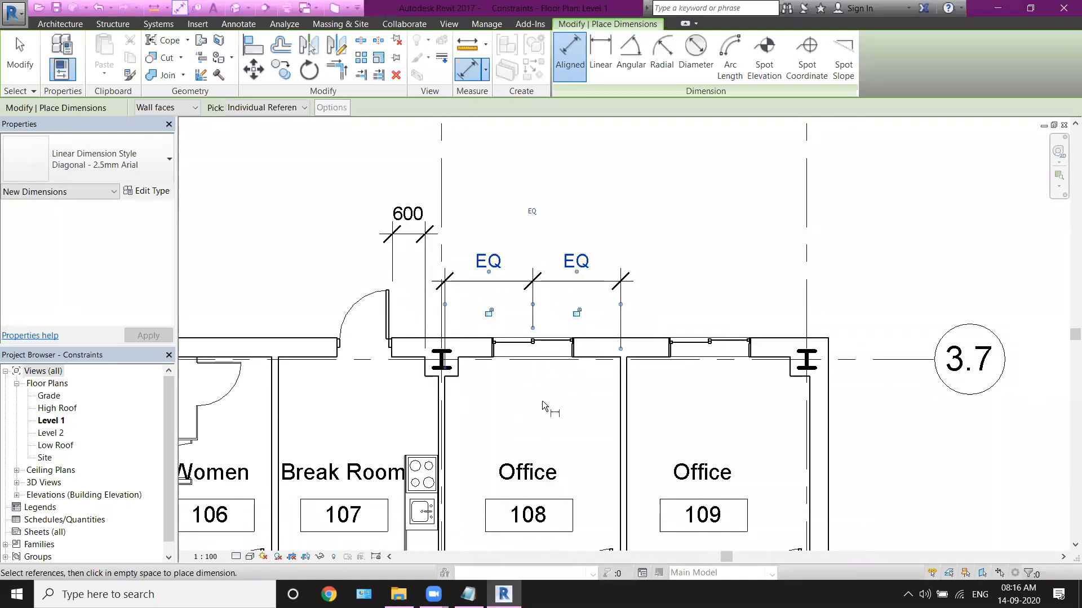
middle_drag(540, 404, 536, 372)
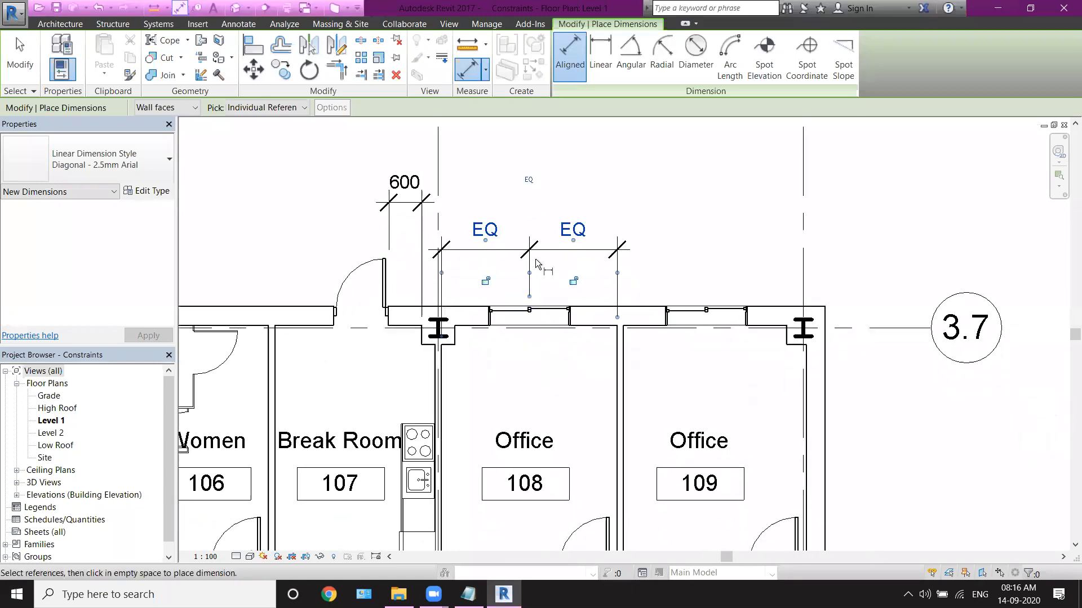
click(486, 280)
key(Escape)
key(Escape)
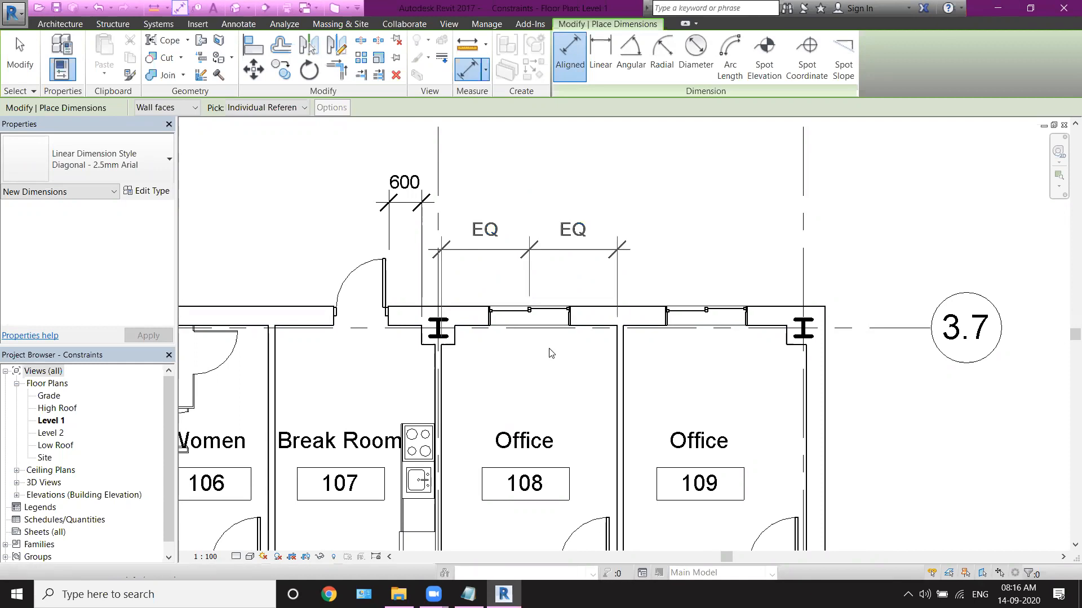
- Align the Corridor 102 exterior window opposite Office 108 with the centre of the Office 108 window and lock the alignment
scroll(557, 345, down, 2)
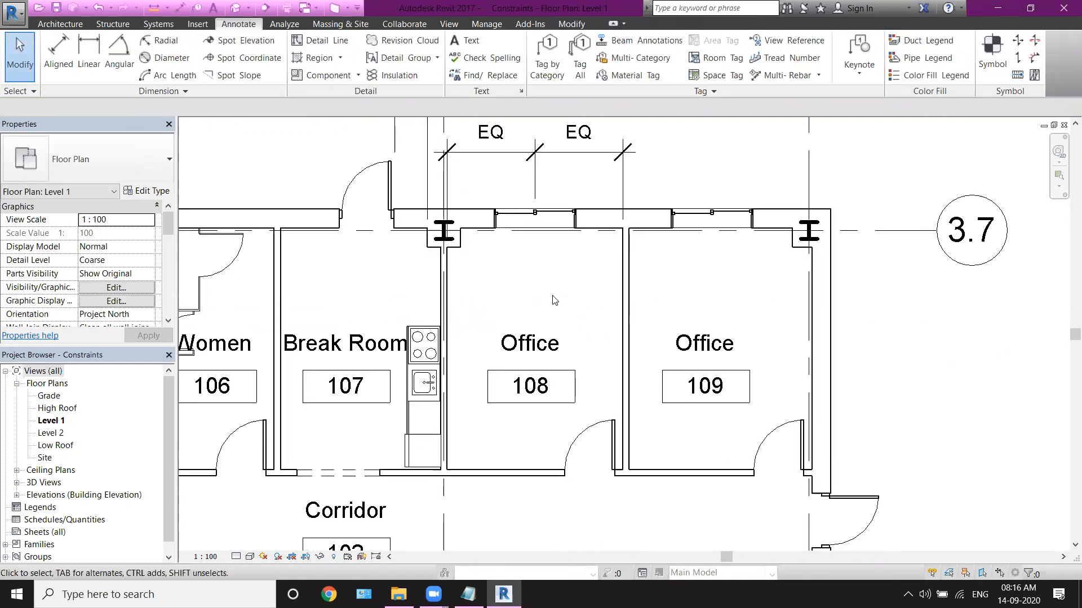
scroll(556, 300, down, 1)
middle_drag(554, 462, 555, 286)
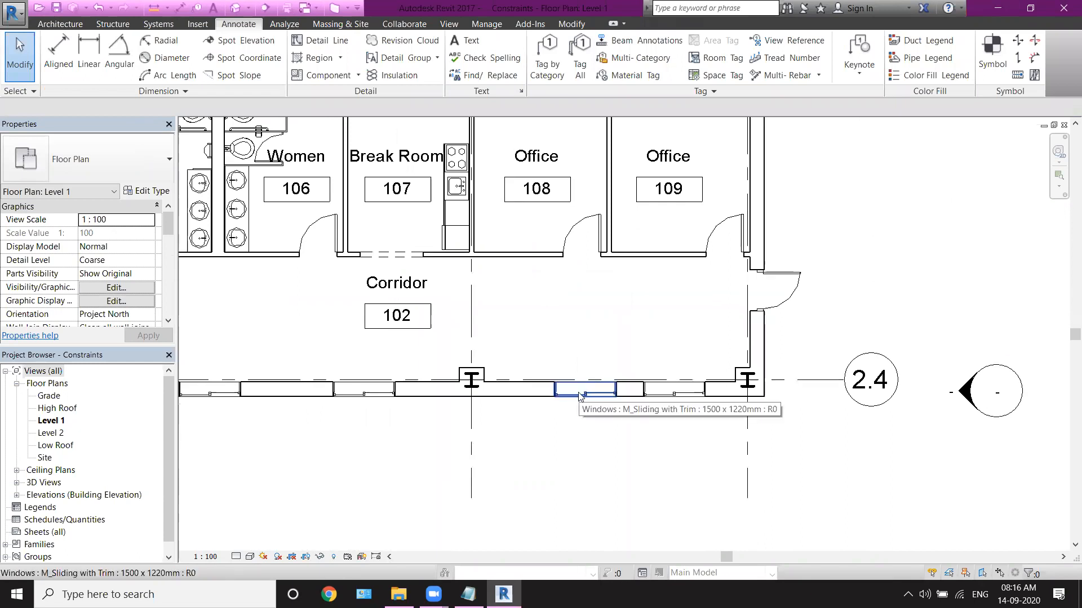
middle_drag(592, 466, 591, 491)
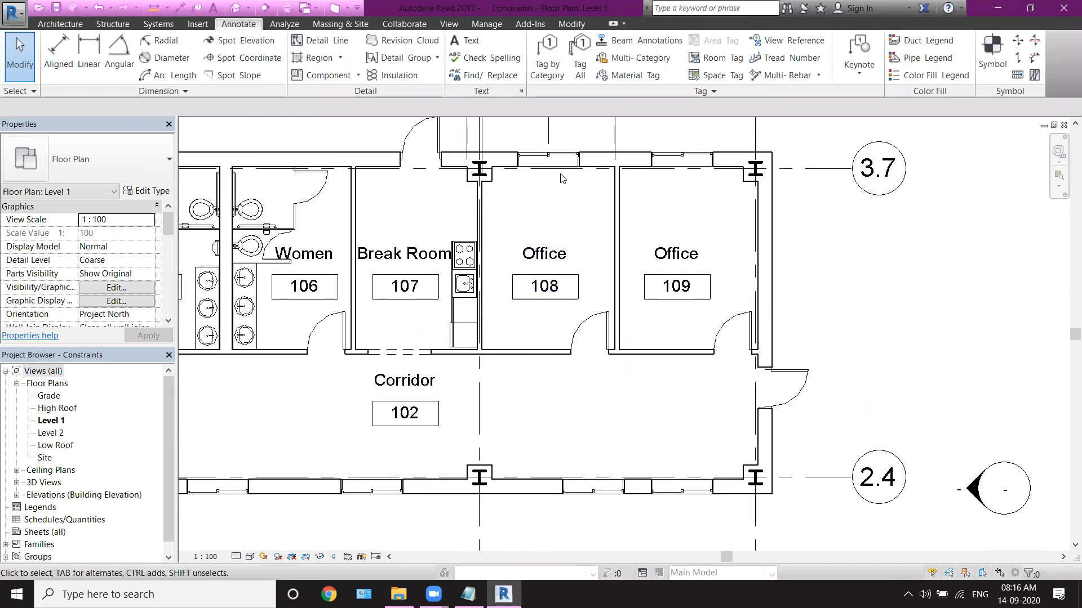
middle_drag(562, 174, 567, 215)
scroll(568, 217, down, 1)
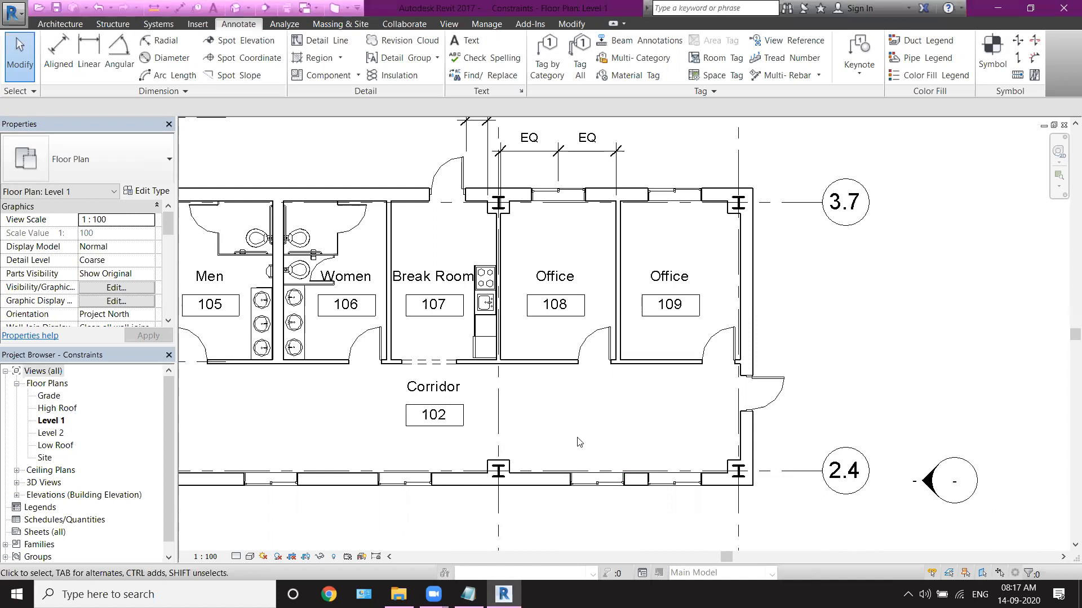
middle_drag(579, 441, 603, 472)
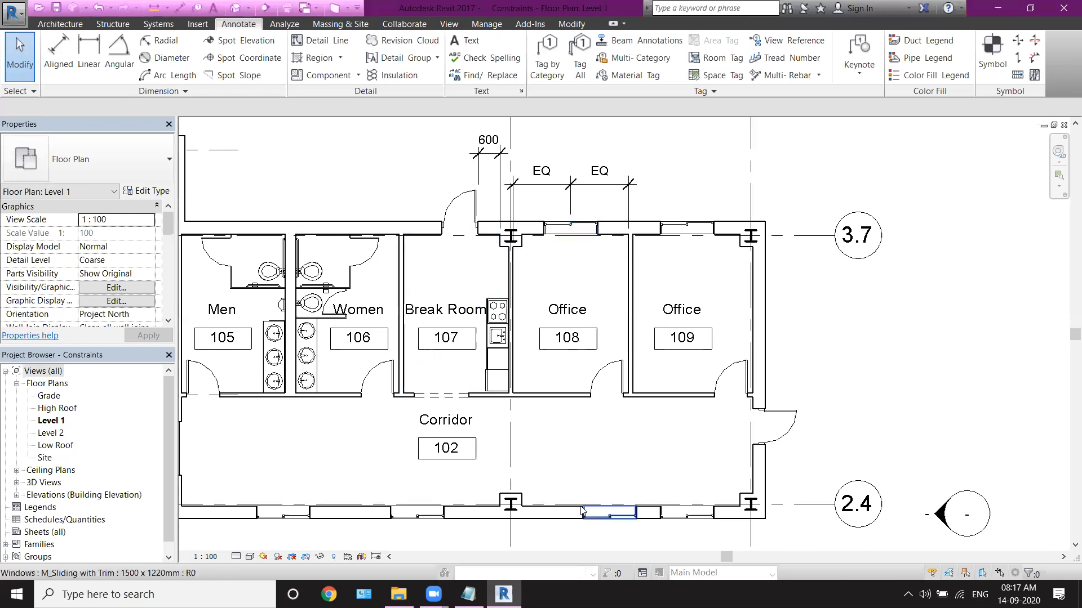
middle_drag(566, 370, 580, 381)
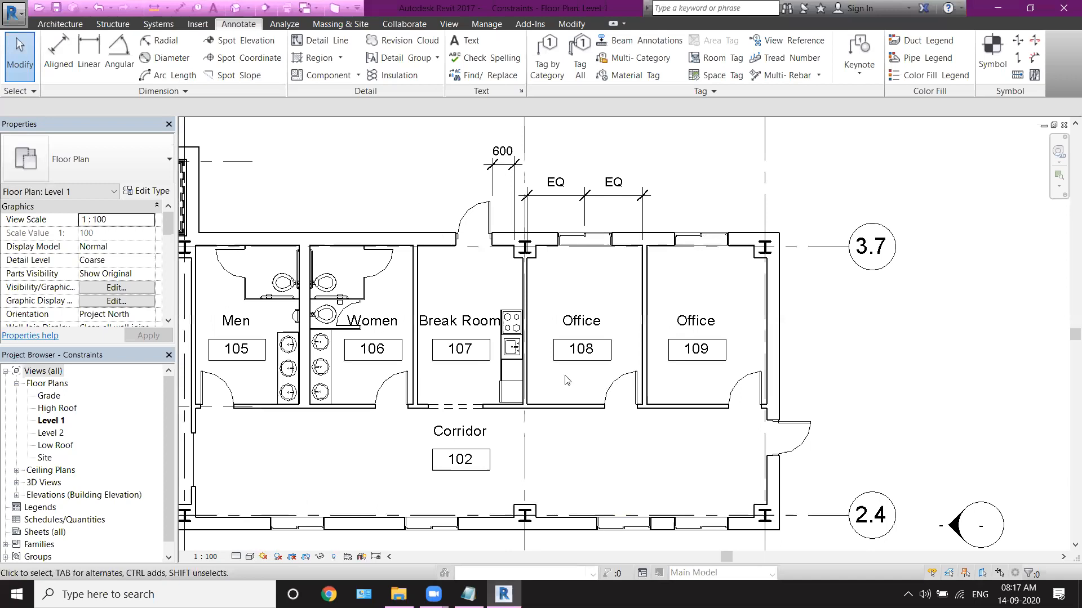
click(571, 24)
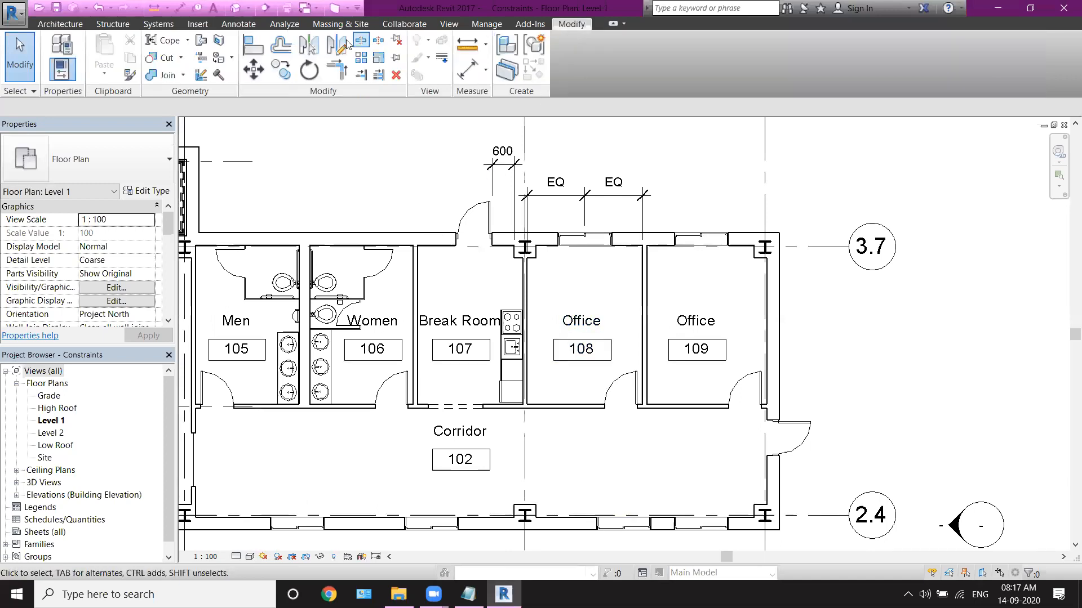
click(259, 48)
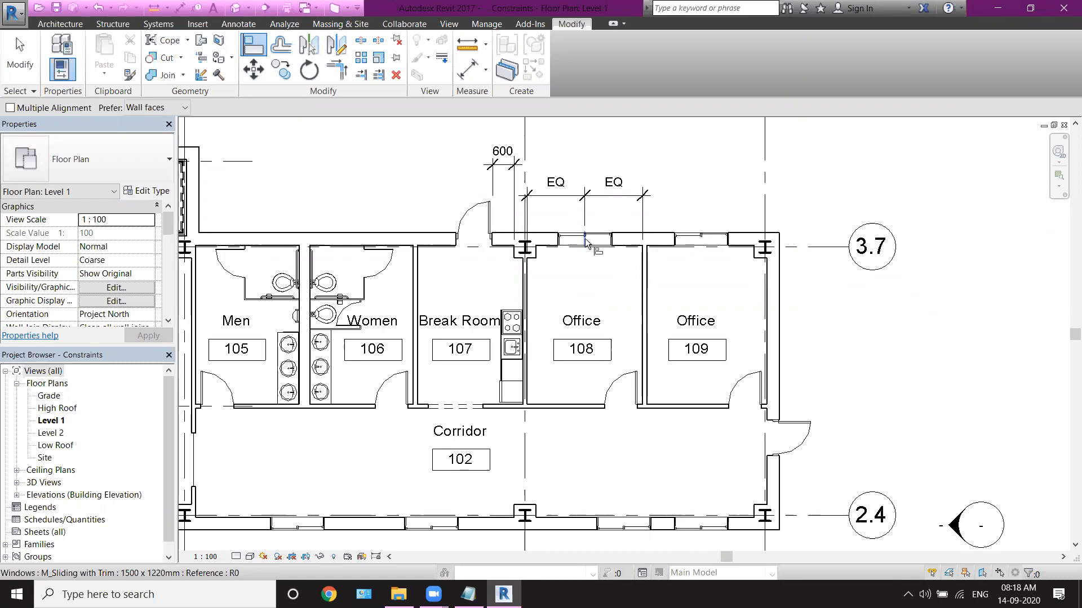
click(586, 242)
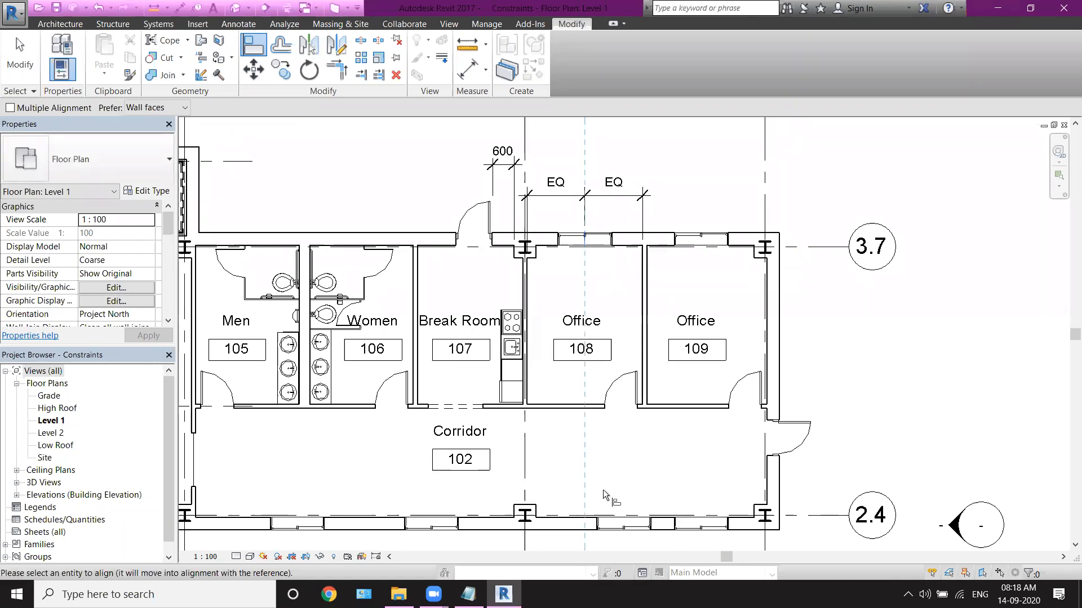
click(624, 529)
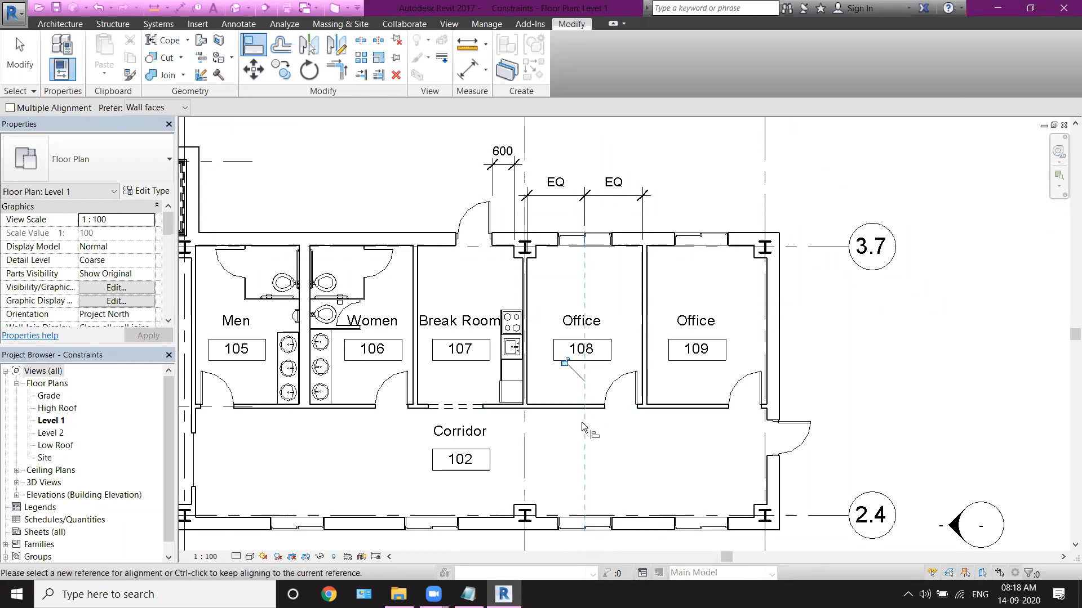
click(566, 362)
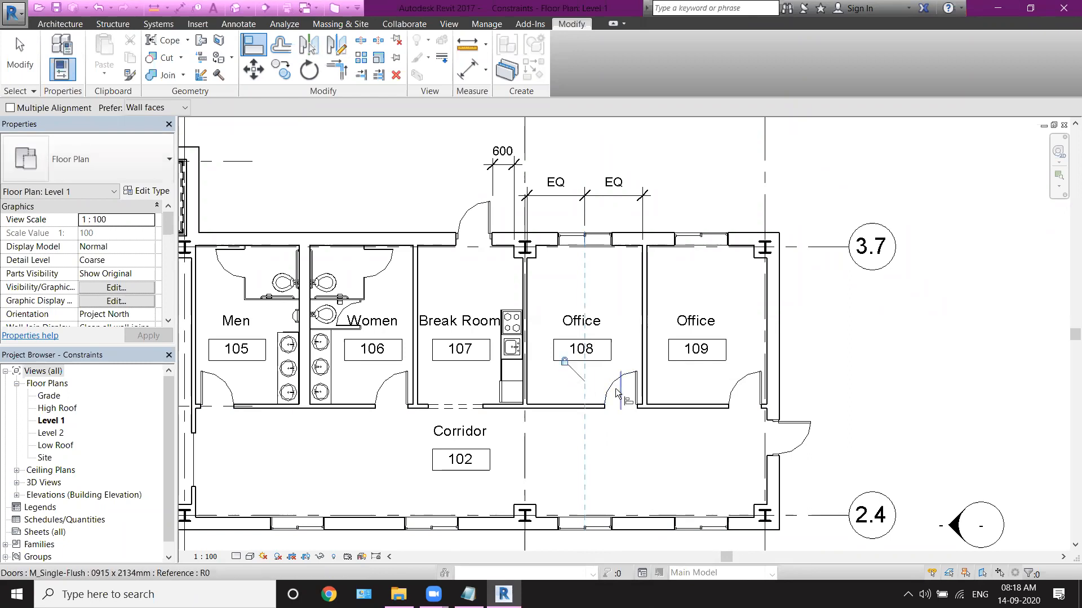
key(Escape)
key(Escape)
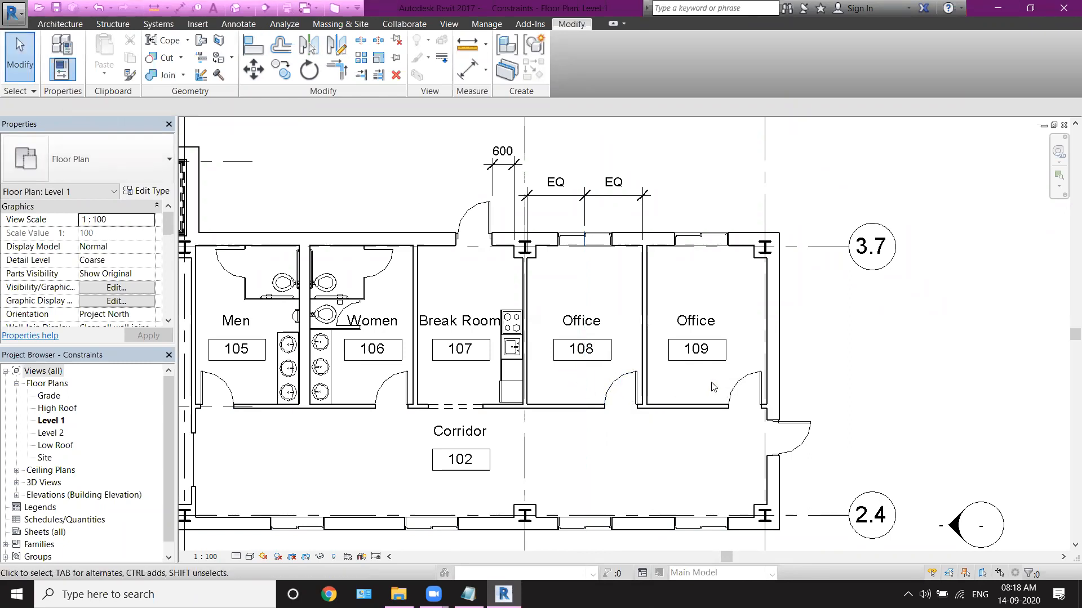
- Check the constraints of the Office 108 window and the corridor window aligned with it, and unlock their alignment
click(601, 526)
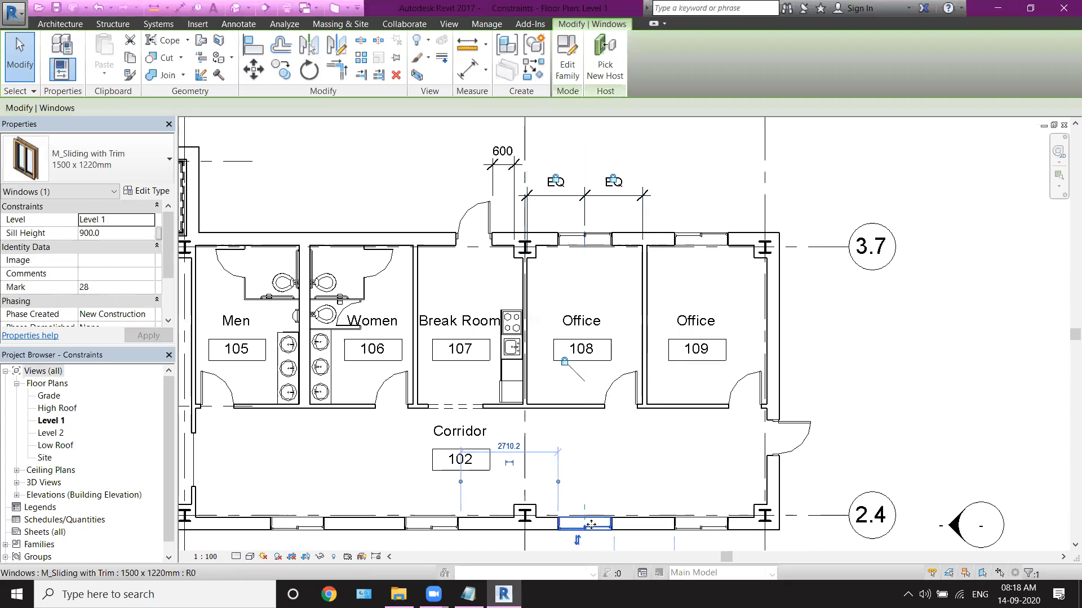
click(592, 240)
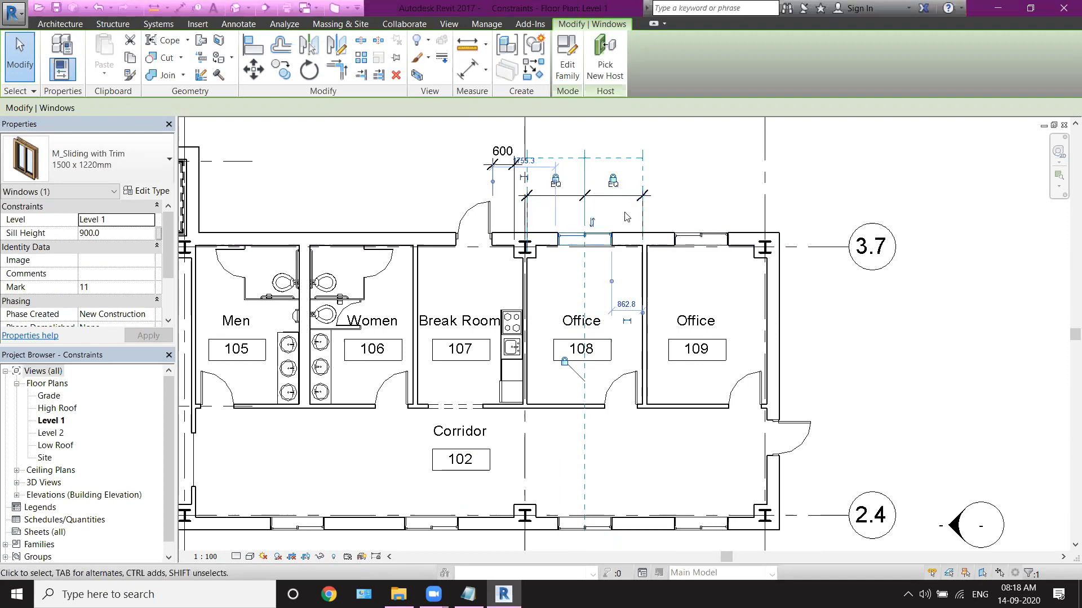
click(579, 519)
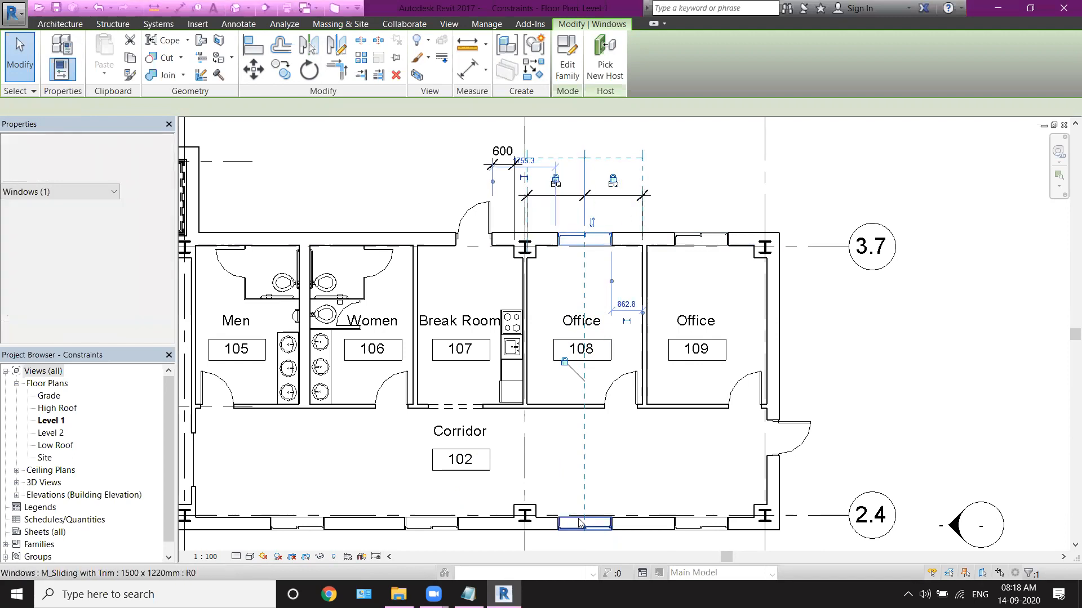
scroll(575, 521, down, 1)
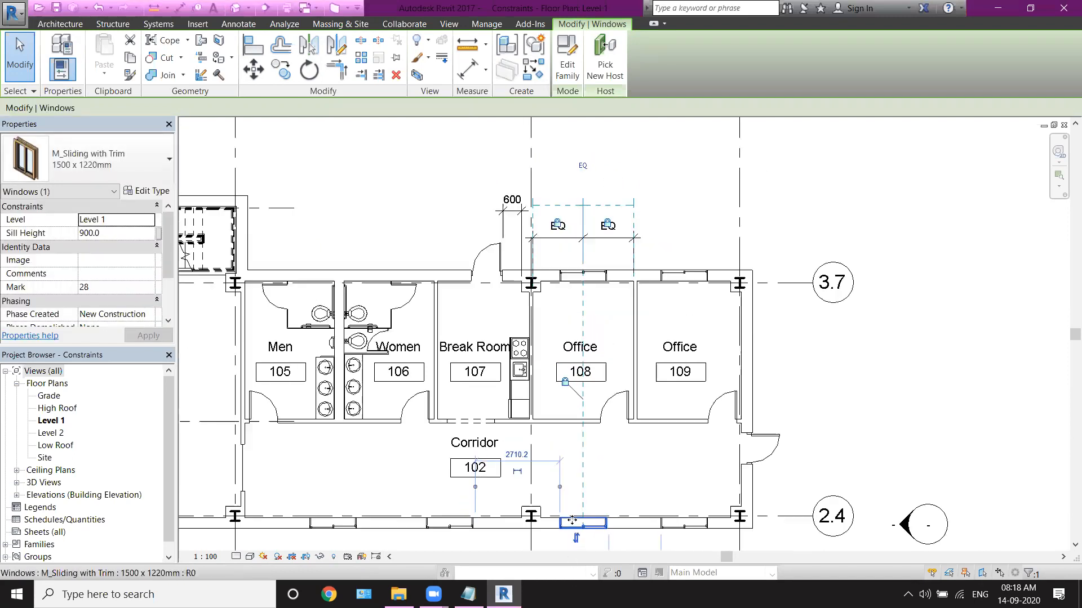
middle_drag(572, 520, 616, 491)
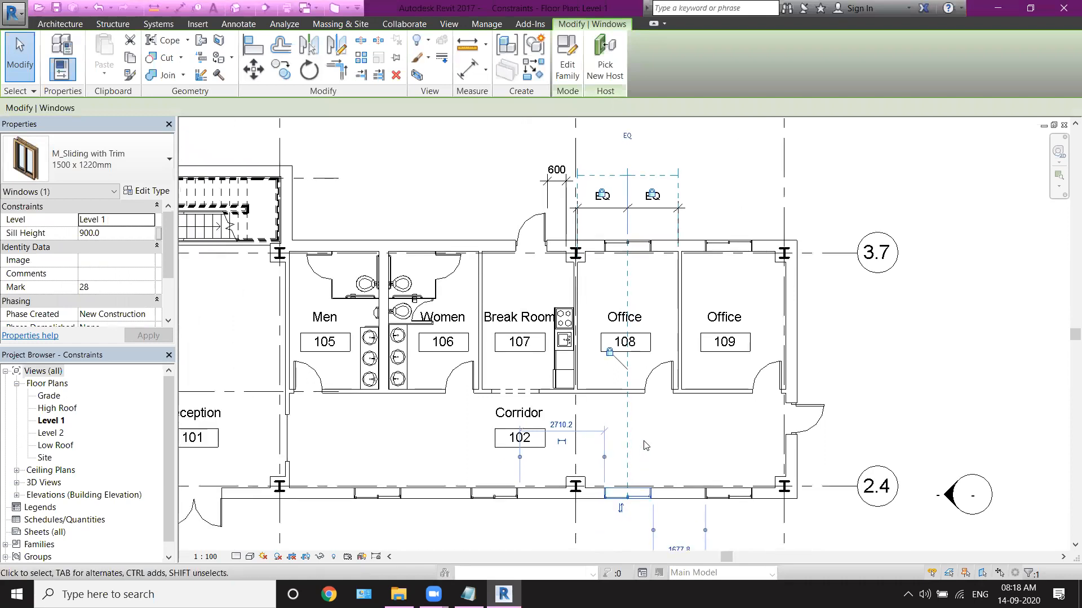
click(609, 352)
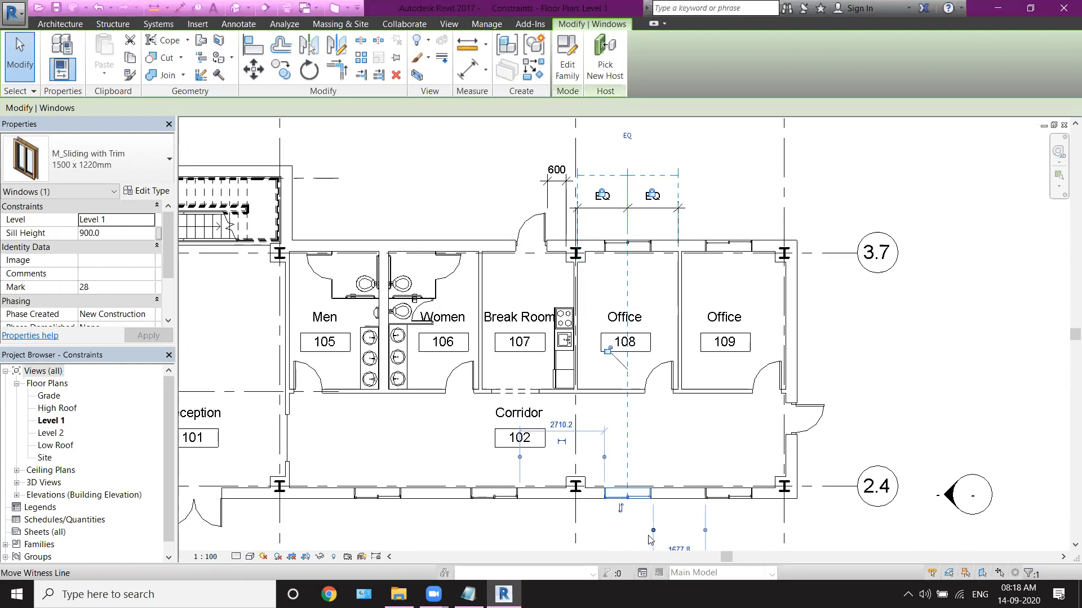
click(917, 359)
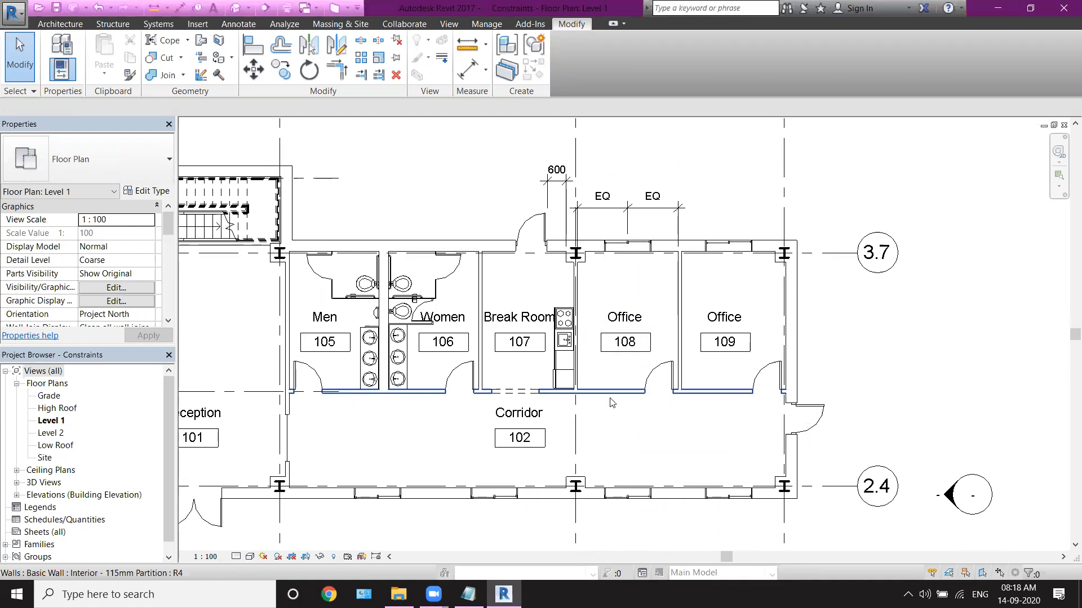
scroll(608, 385, down, 2)
scroll(662, 364, up, 1)
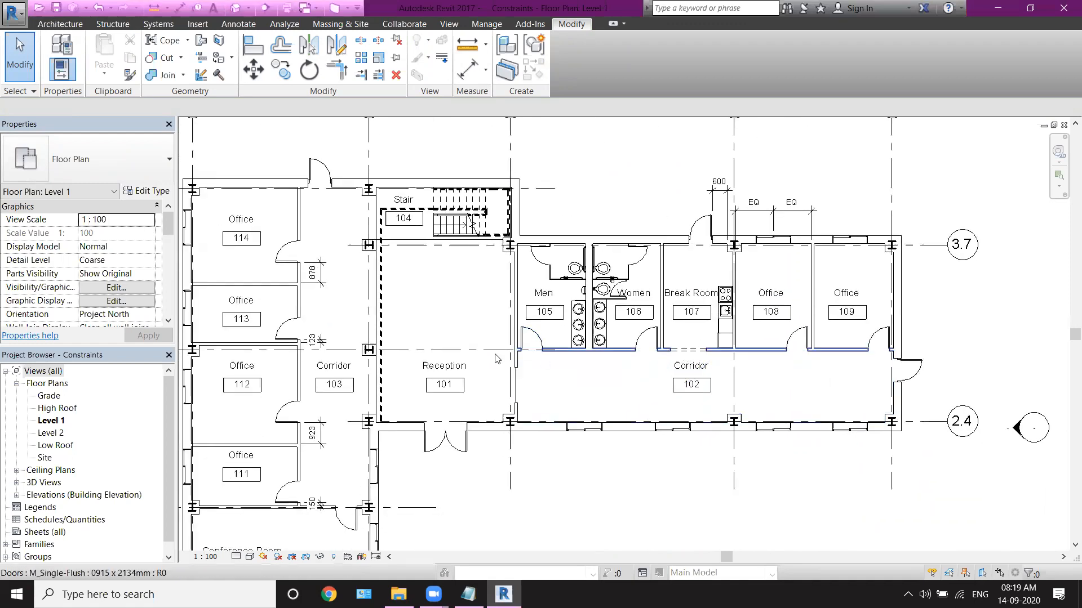
middle_drag(400, 424, 630, 426)
middle_drag(558, 437, 568, 408)
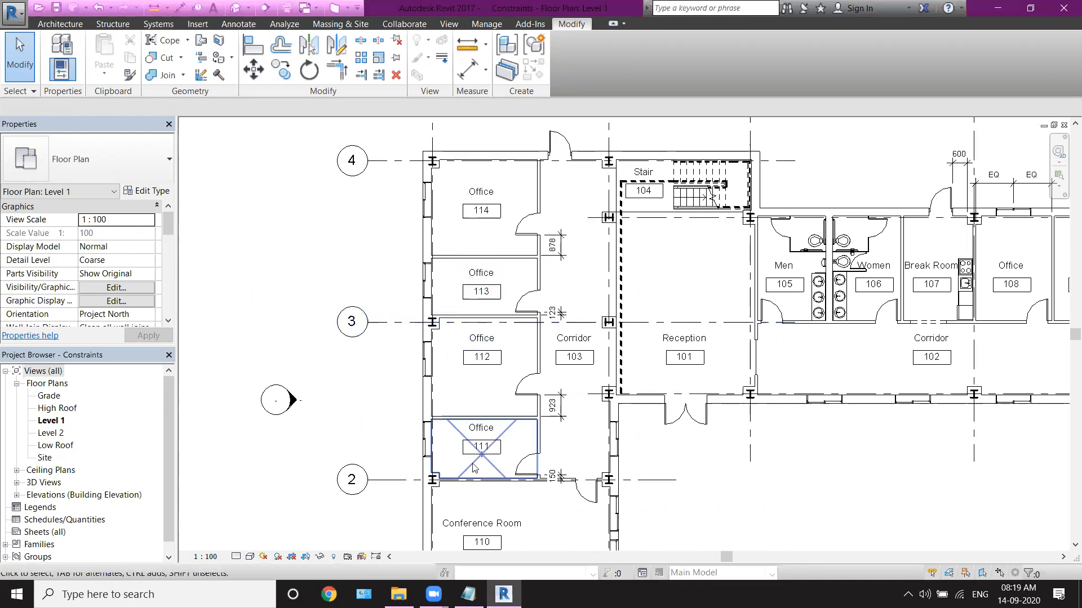
middle_drag(453, 442, 482, 448)
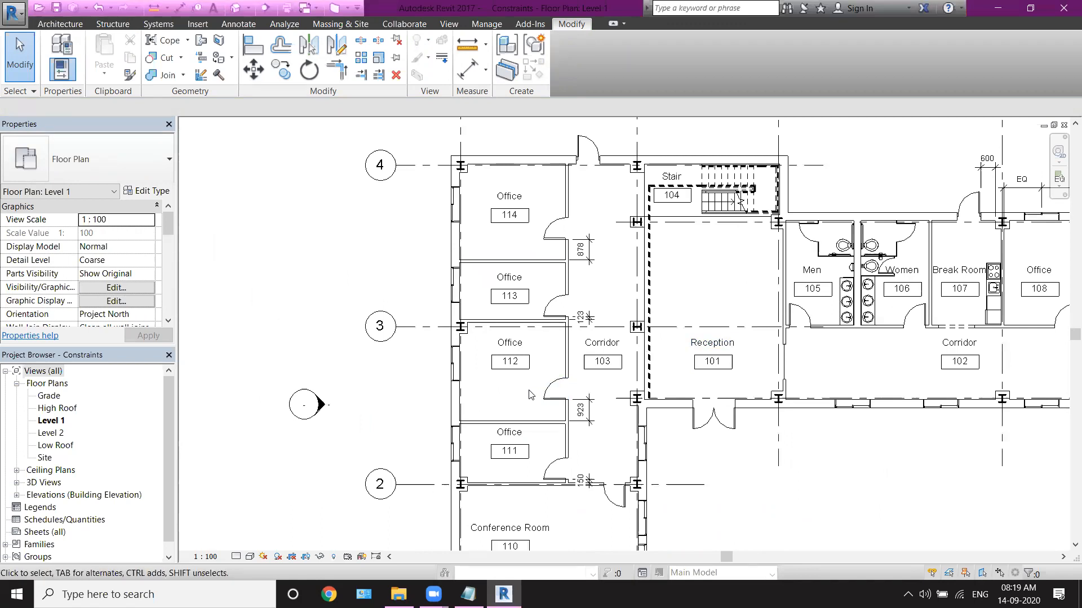
click(181, 10)
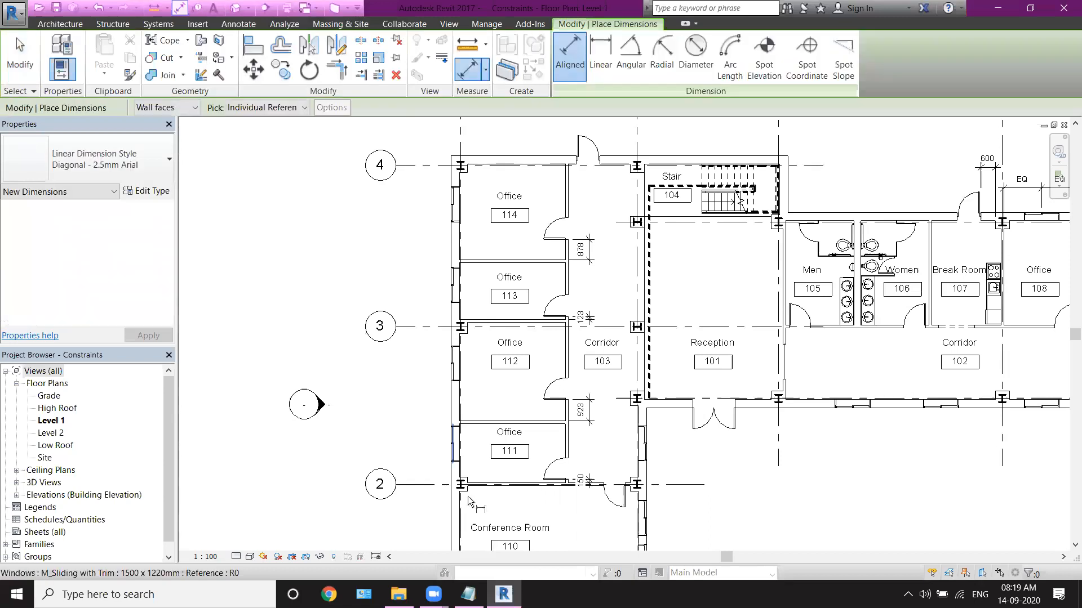
scroll(499, 485, up, 4)
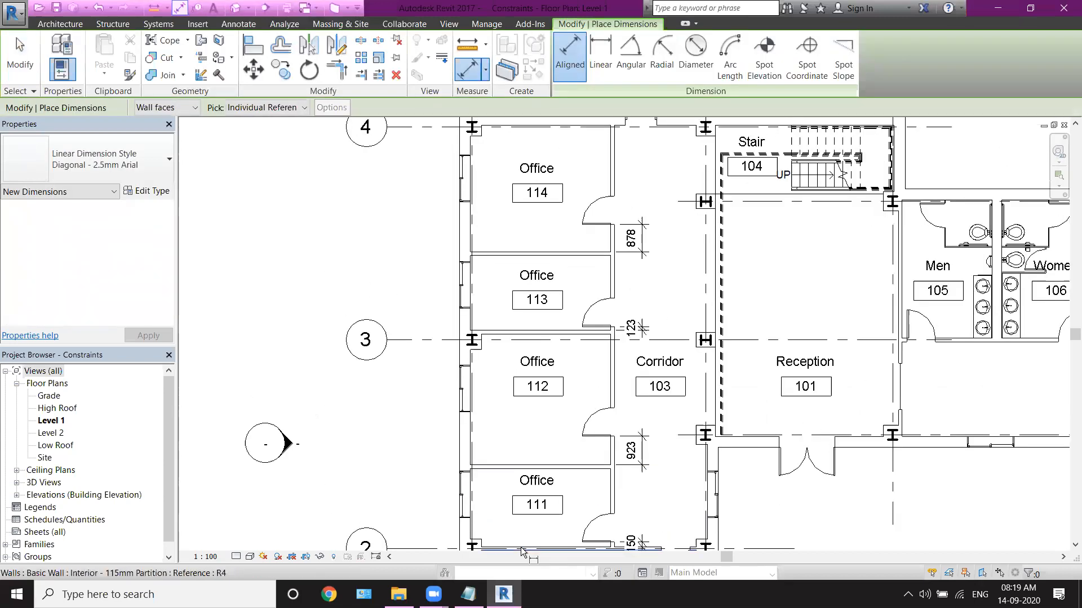
scroll(521, 552, up, 2)
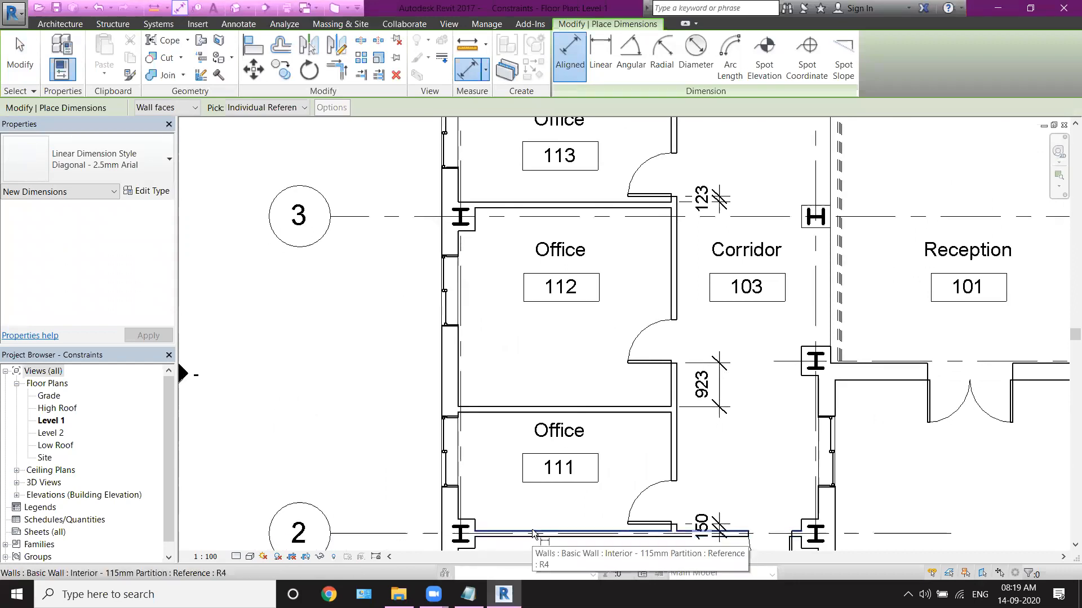
click(534, 533)
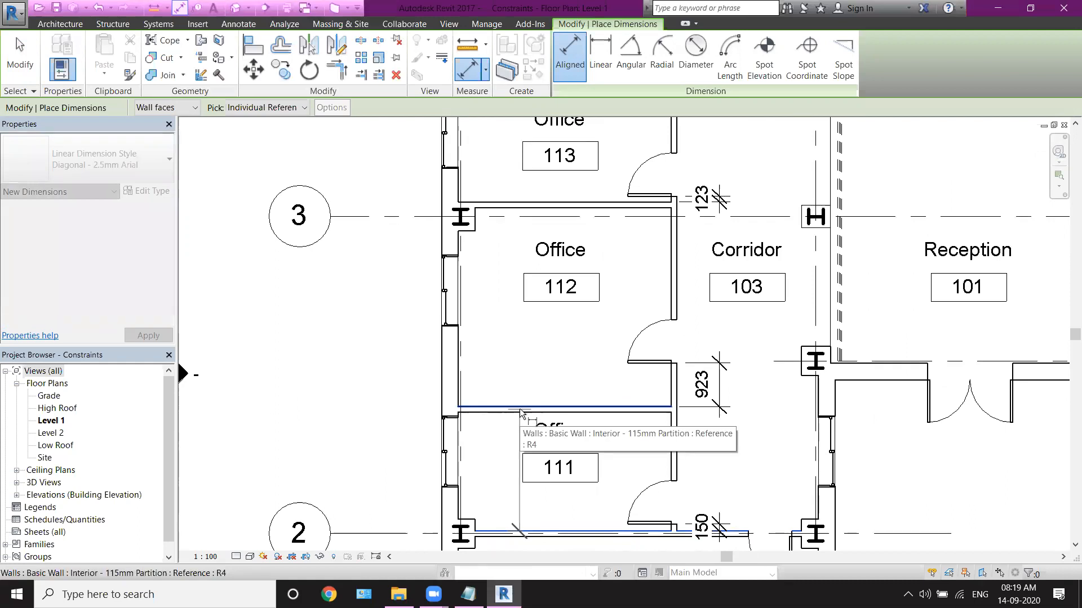
key(Escape)
key(Escape)
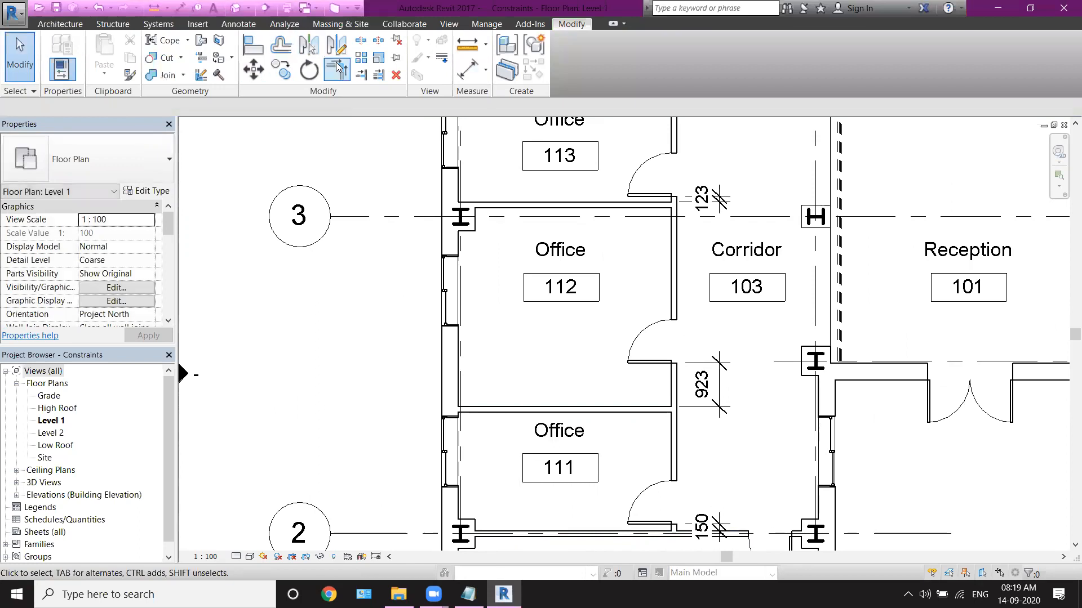
- Place an aligned dimension outside Office 111 between its two partition walls, using wall centerlines as the reference
click(180, 8)
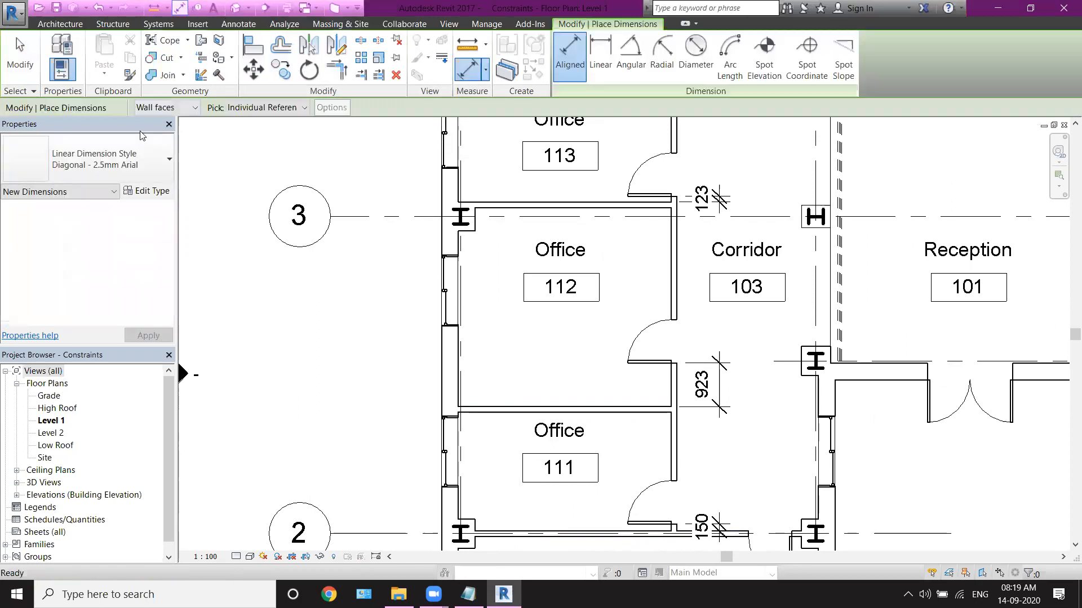
click(174, 107)
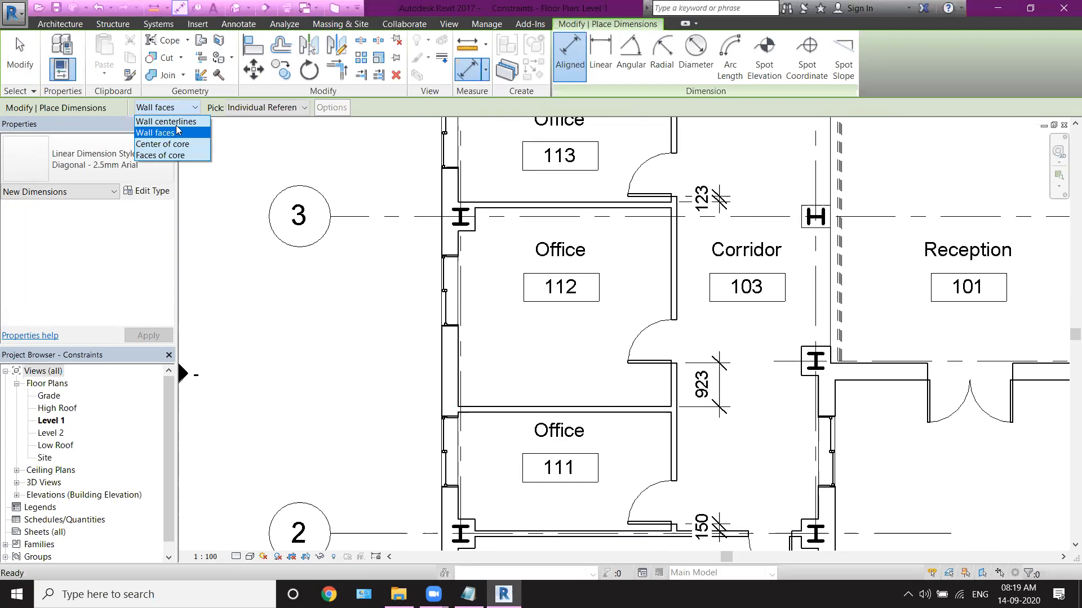
click(166, 121)
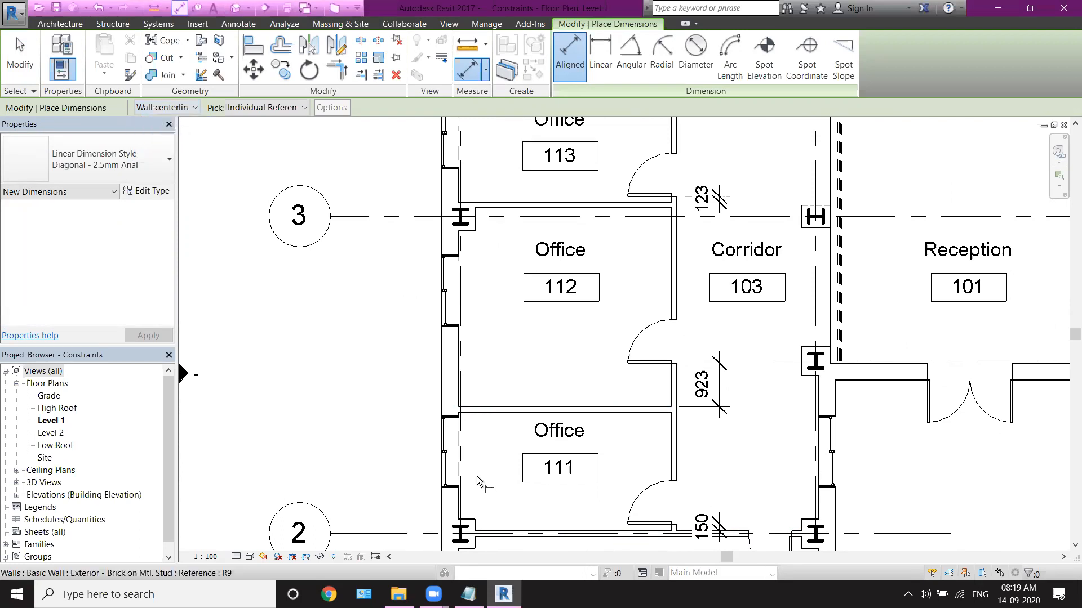
click(502, 534)
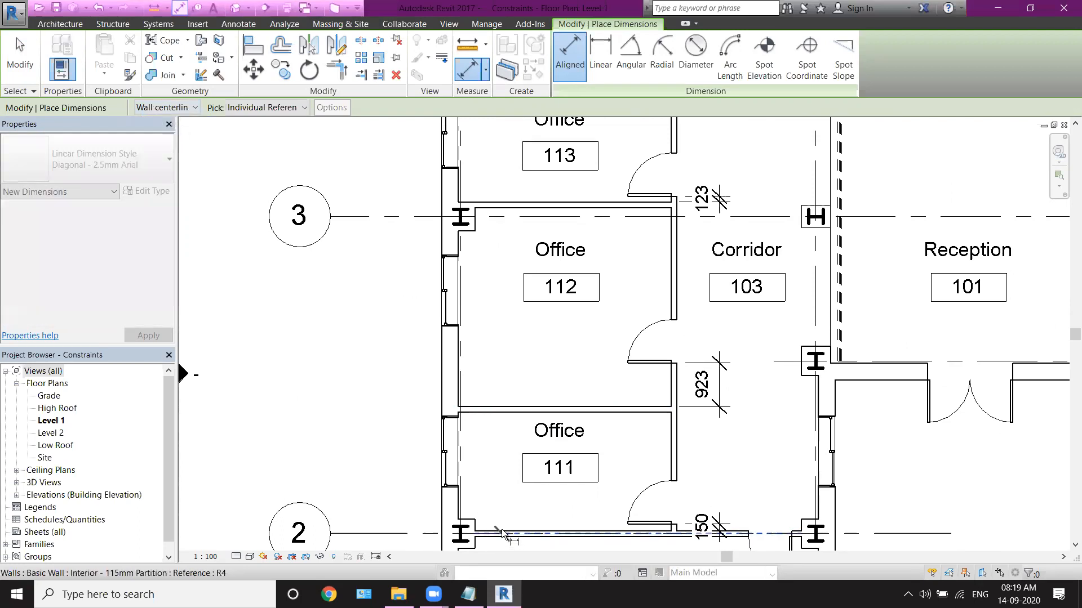
click(500, 408)
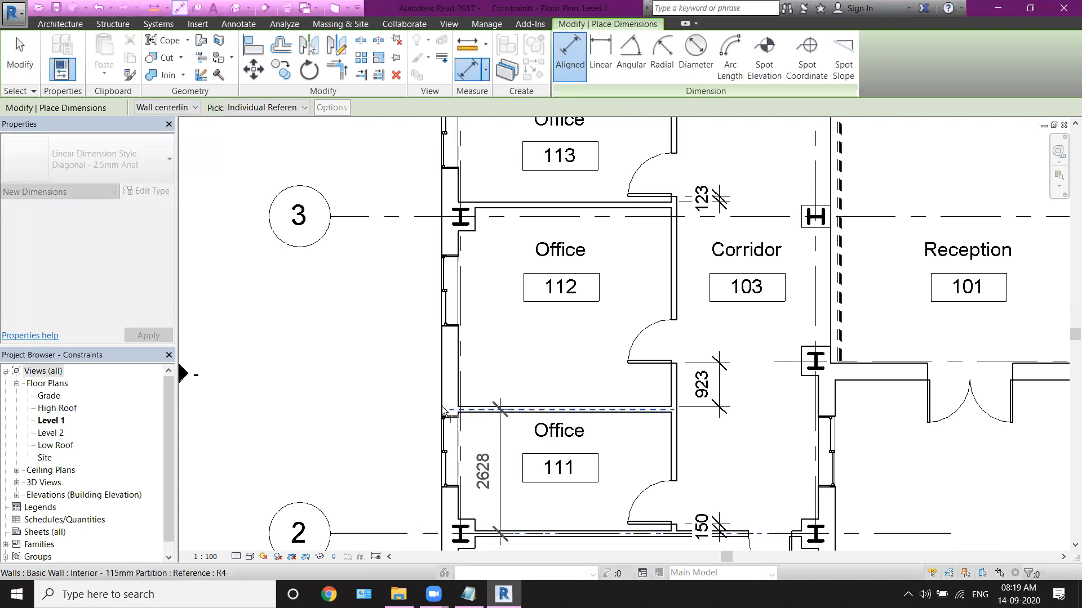
click(380, 415)
- Place an aligned dimension string outside Office 112 between the centrelines of its two partition walls, including grid line 3
click(501, 408)
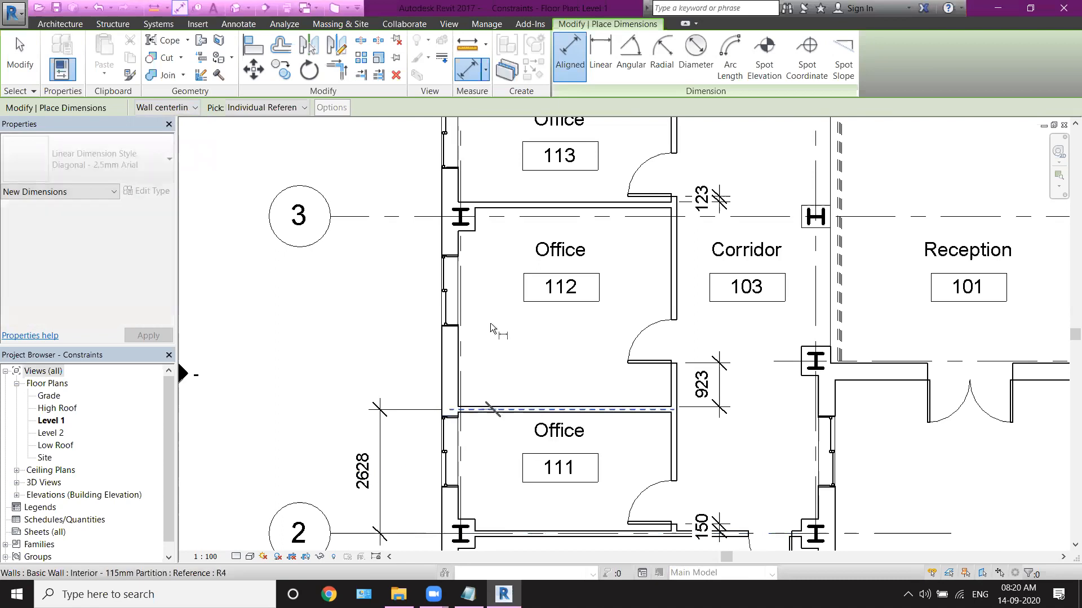
click(503, 207)
click(388, 216)
middle_drag(472, 254, 414, 278)
click(316, 245)
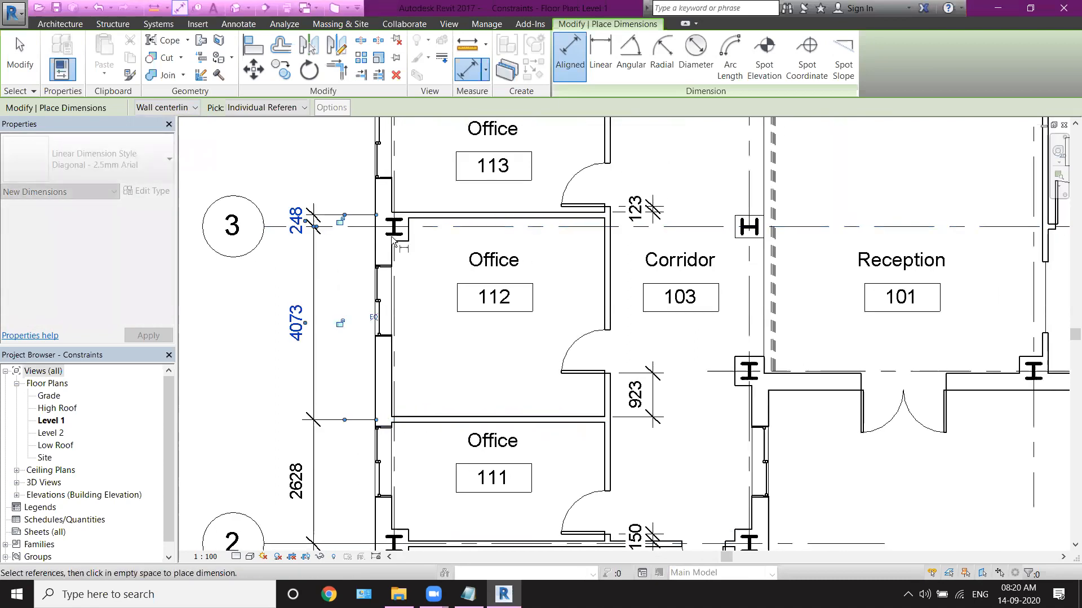
- Place an aligned dimension outside Office 113 between the centrelines of its two partition walls
middle_drag(418, 224, 491, 465)
click(519, 469)
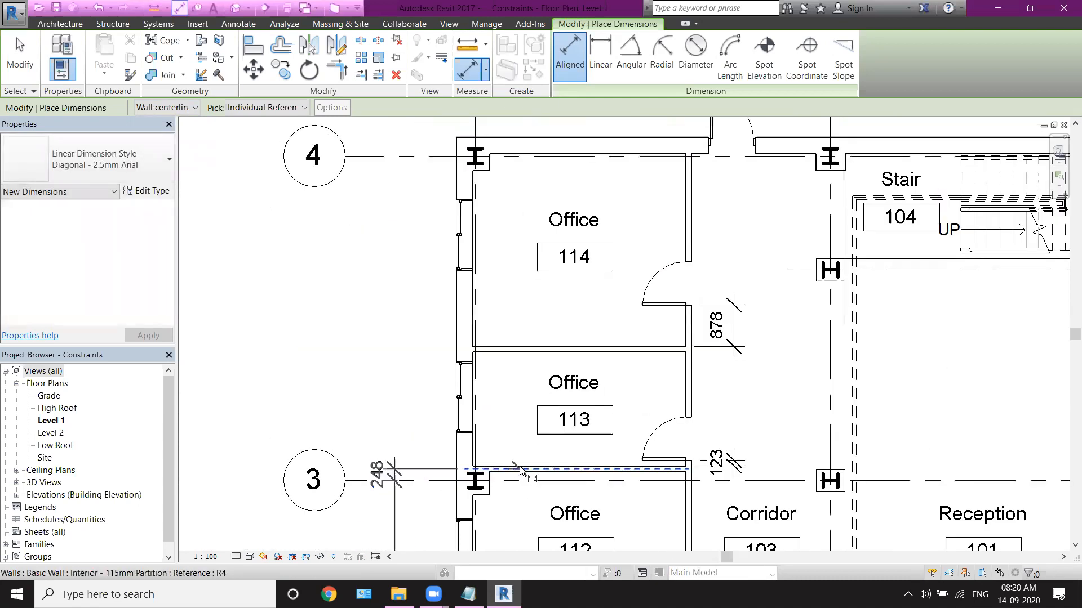
click(519, 349)
click(397, 394)
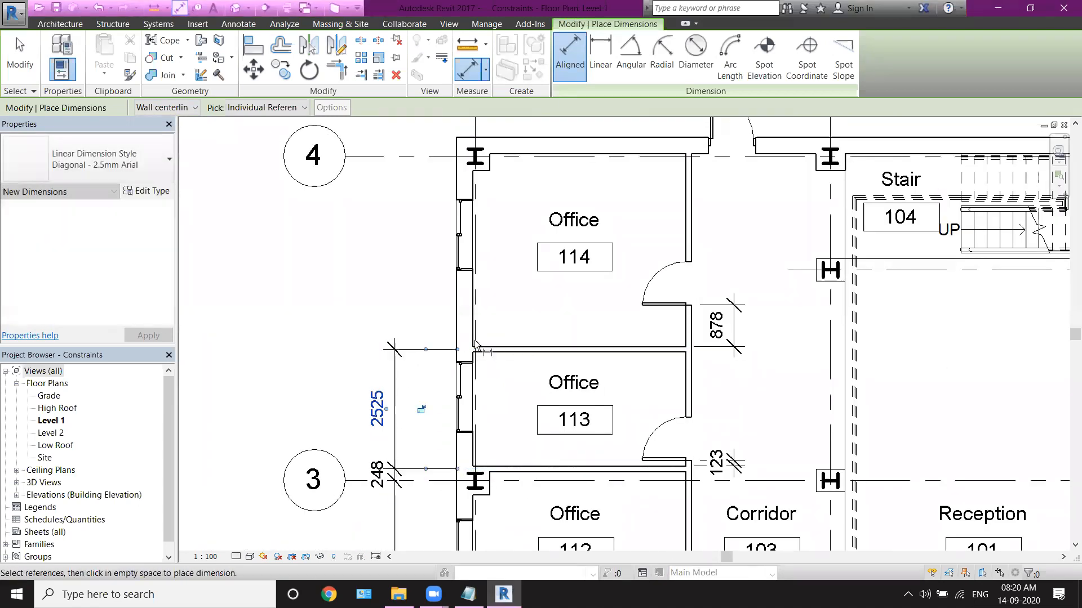
- Place an aligned dimension outside Office 114 from its partition with Office 113 to the exterior wall at grid line 4
click(514, 349)
click(510, 146)
click(397, 170)
scroll(408, 202, down, 2)
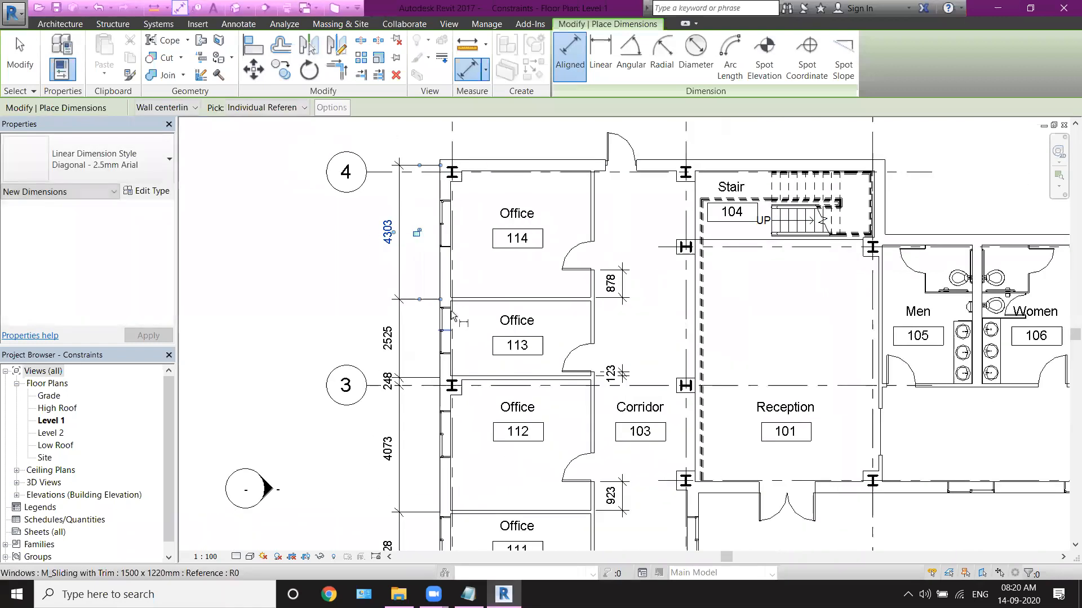
middle_drag(451, 391, 508, 321)
scroll(508, 321, down, 1)
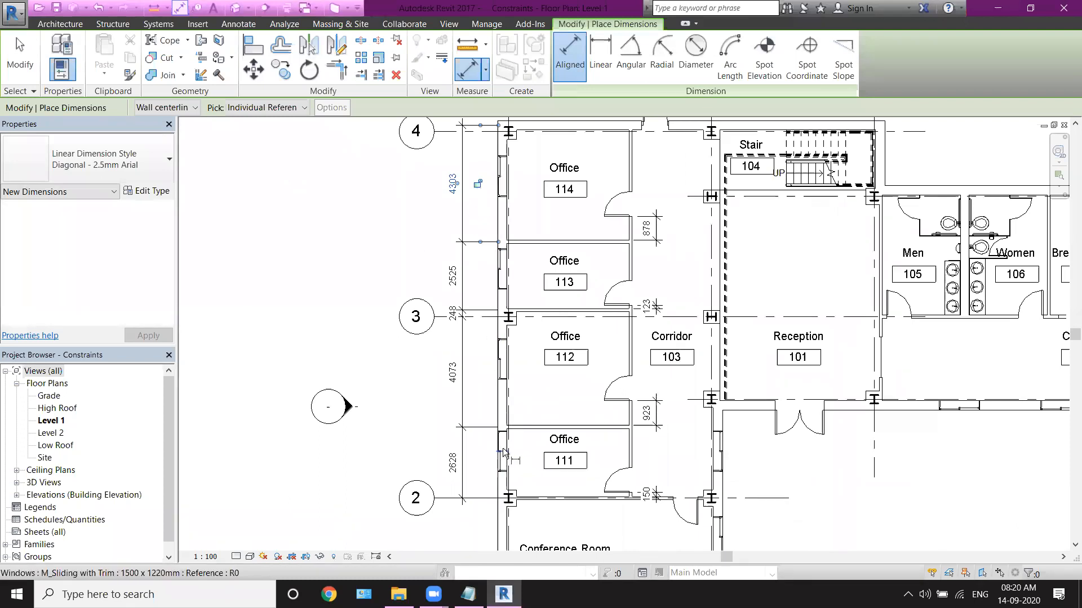
- Undo the separate wall dimensions placed outside Offices 111 to 114 and leave the dimension command
key(ctrl+z)
key(ctrl+z)
key(ctrl+z)
key(ctrl+z)
key(ctrl+z)
key(ctrl+z)
key(Escape)
middle_drag(314, 394, 767, 433)
middle_drag(539, 445, 682, 146)
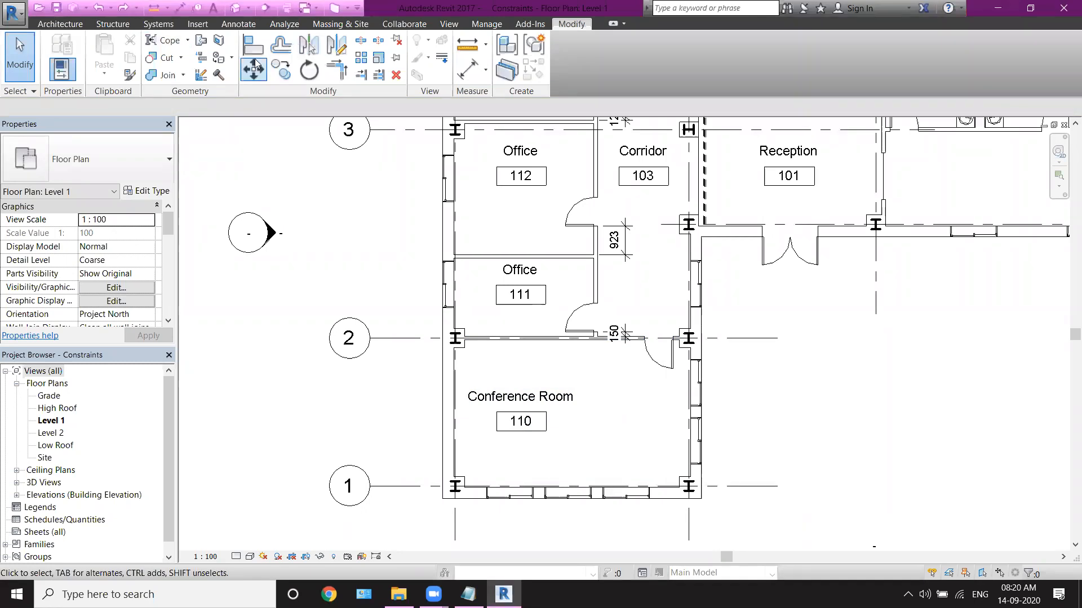
- Set the Aligned dimension tool to use wall centerlines as the reference
click(181, 9)
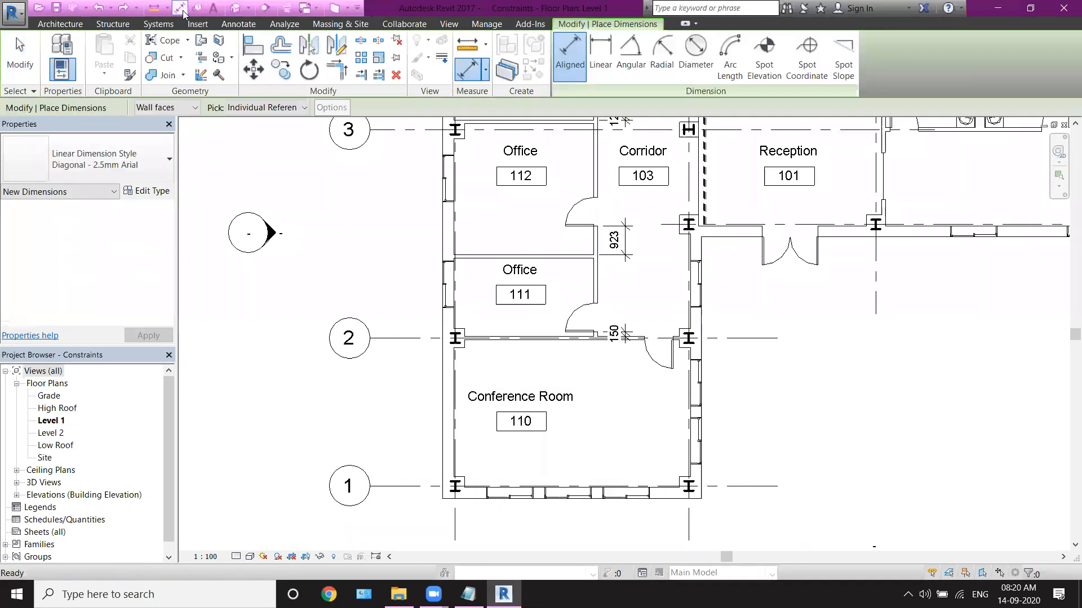
click(151, 110)
click(158, 119)
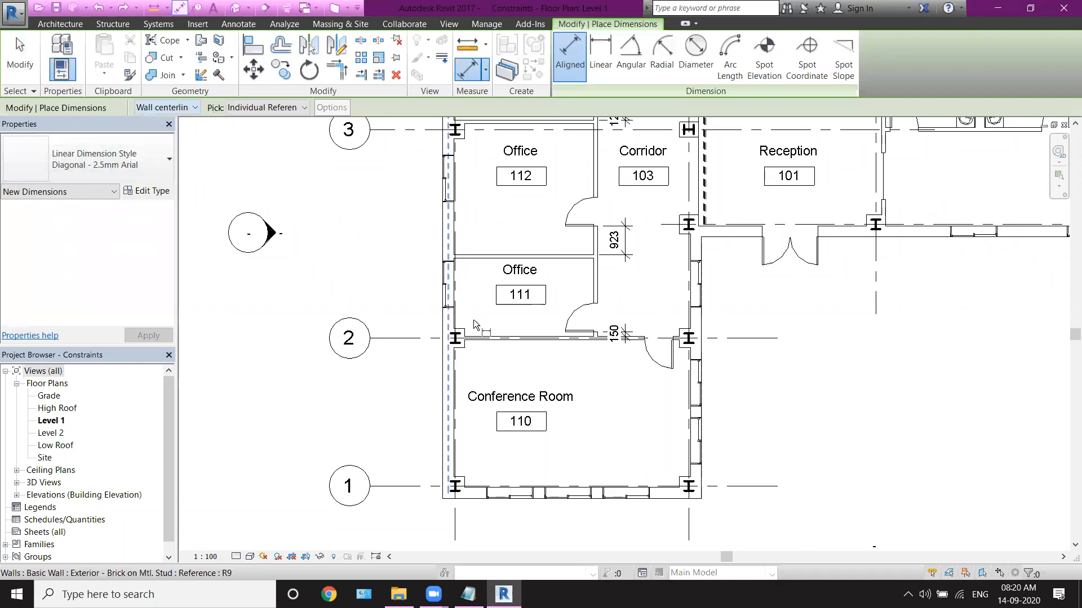
- Try dimensioning Office 111 between its partition walls separately from a continuous string along Offices 112 to 114
click(510, 258)
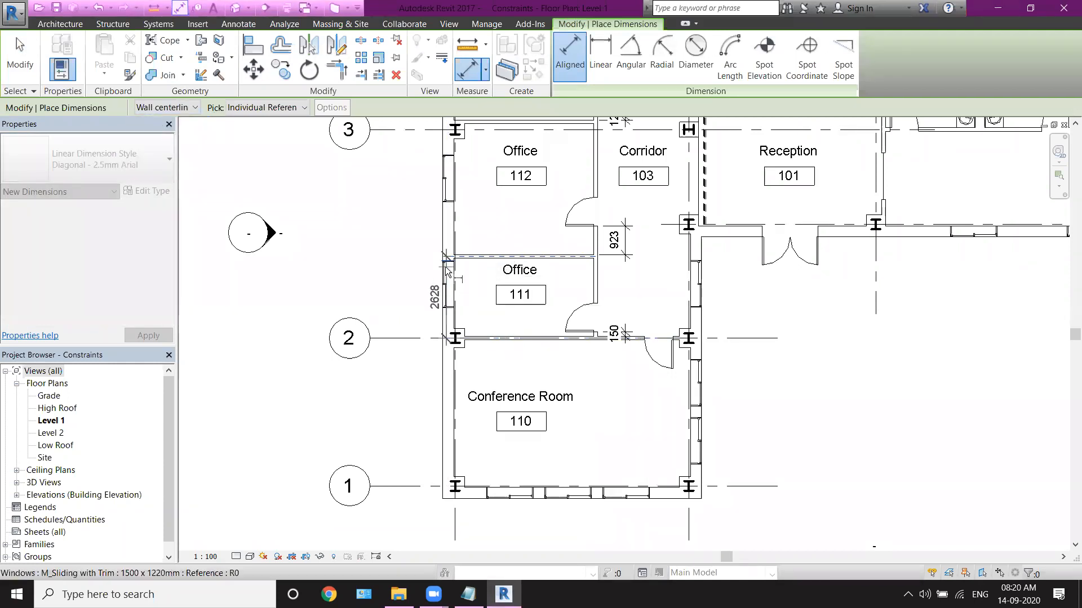
click(407, 282)
middle_drag(489, 188, 493, 291)
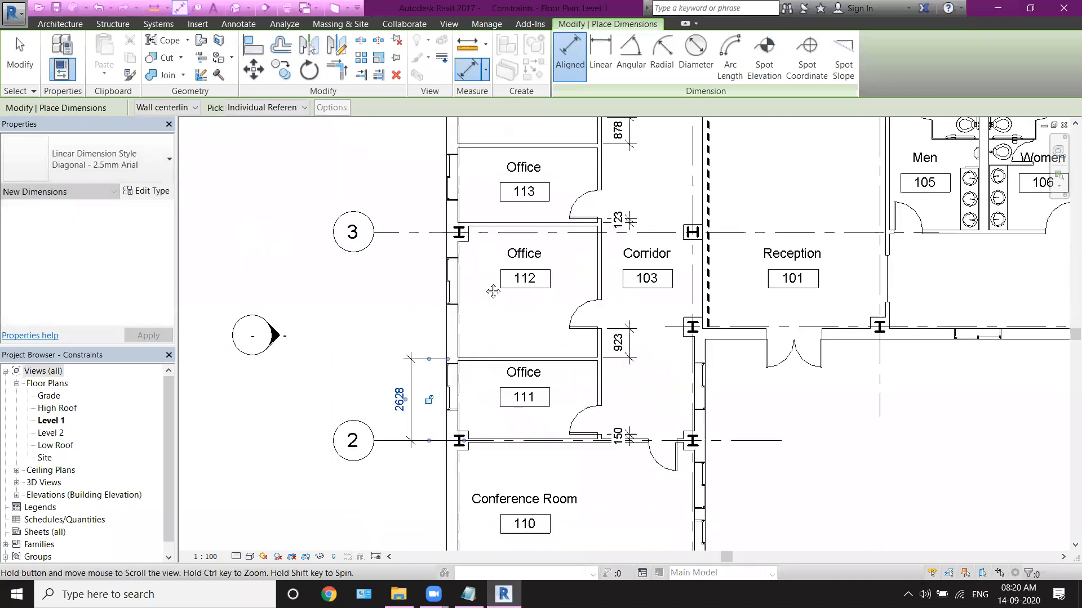
click(485, 360)
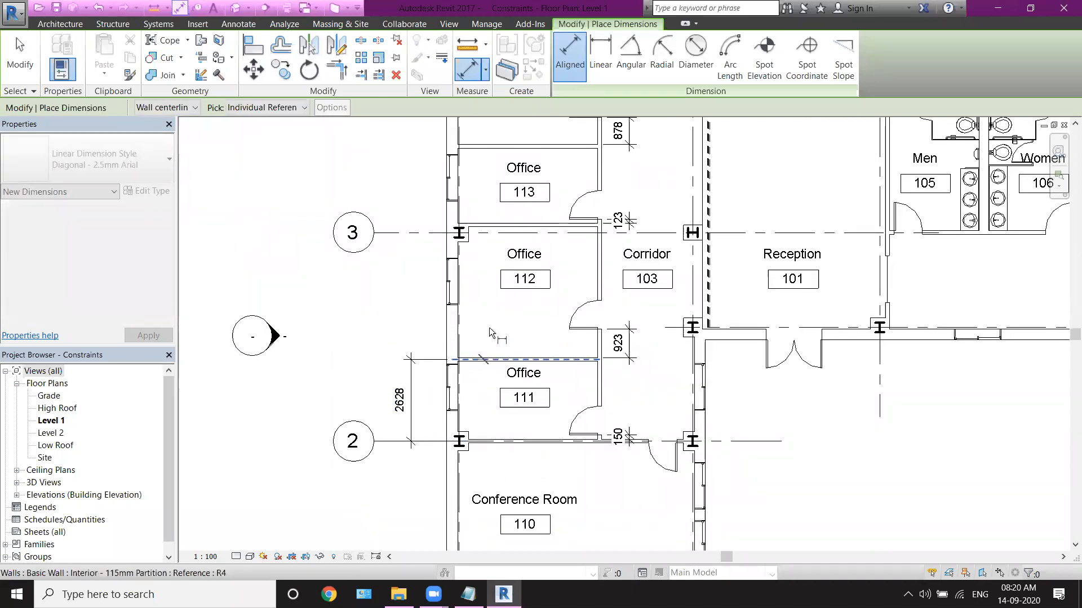
click(490, 225)
click(495, 147)
middle_drag(507, 241, 509, 356)
click(505, 133)
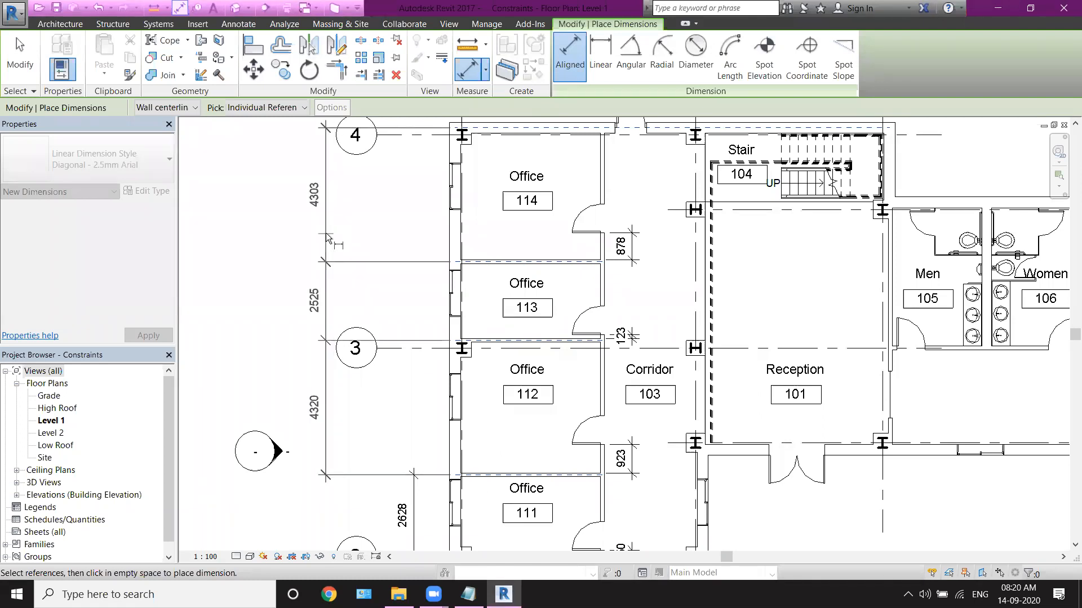
right_click(326, 232)
click(356, 241)
middle_drag(366, 371, 364, 256)
key(Escape)
- Place one continuous aligned dimension string through the wall centrelines from the Conference Room wall past Offices 111 to 114 to the exterior wall
key(d)
key(i)
middle_drag(483, 458, 479, 414)
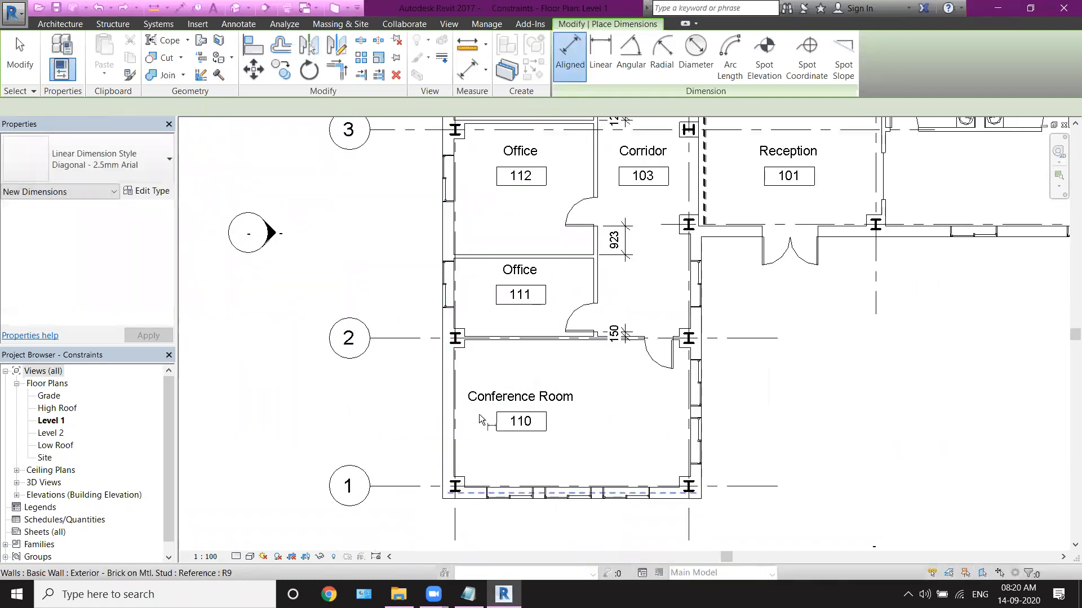
click(499, 398)
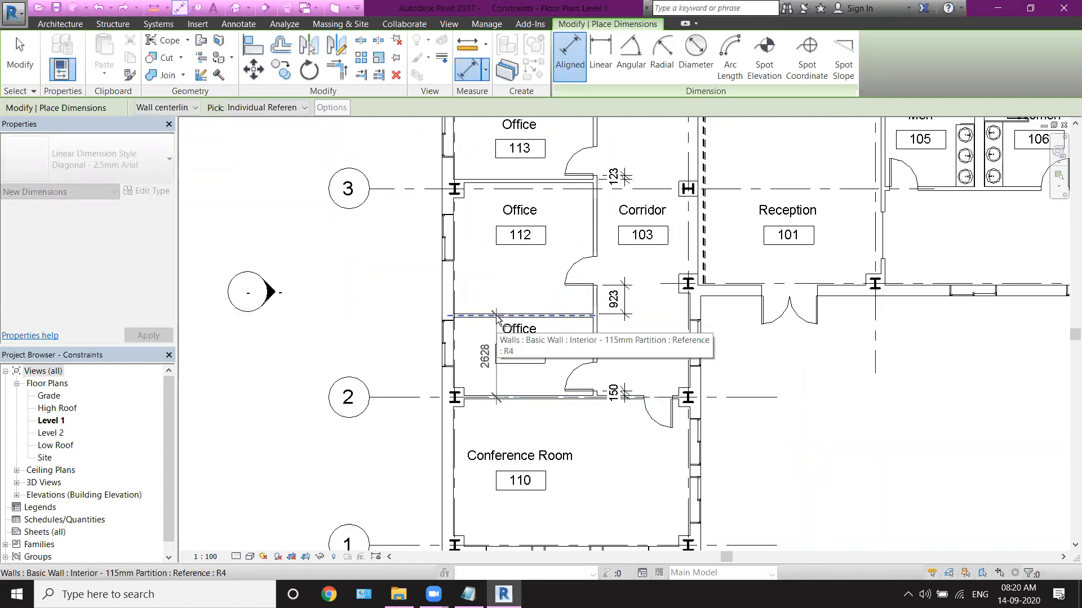
click(496, 317)
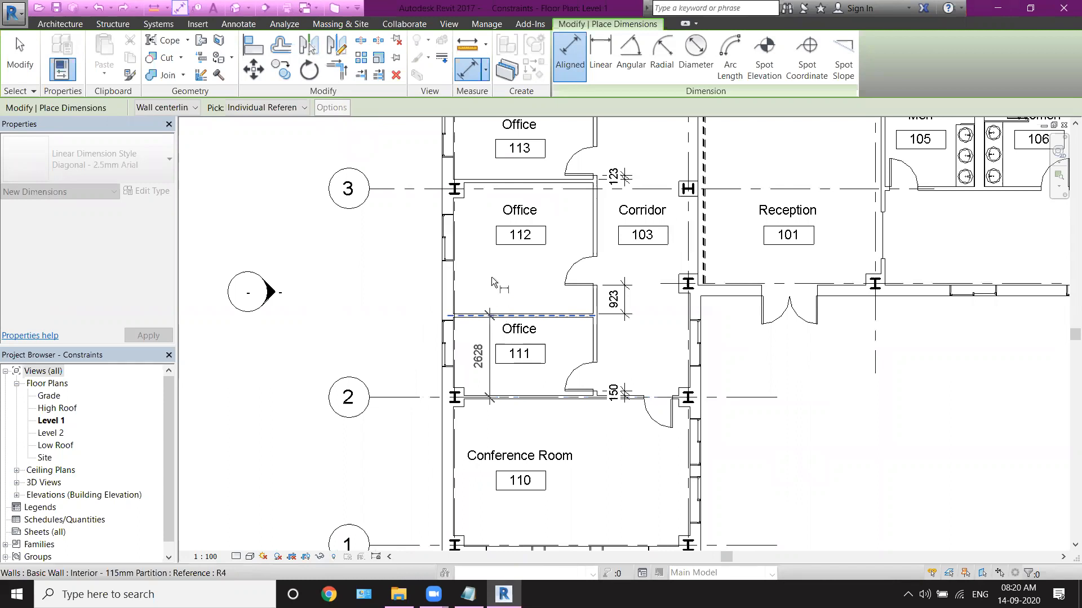
click(496, 181)
middle_drag(512, 283, 522, 469)
click(496, 288)
click(496, 166)
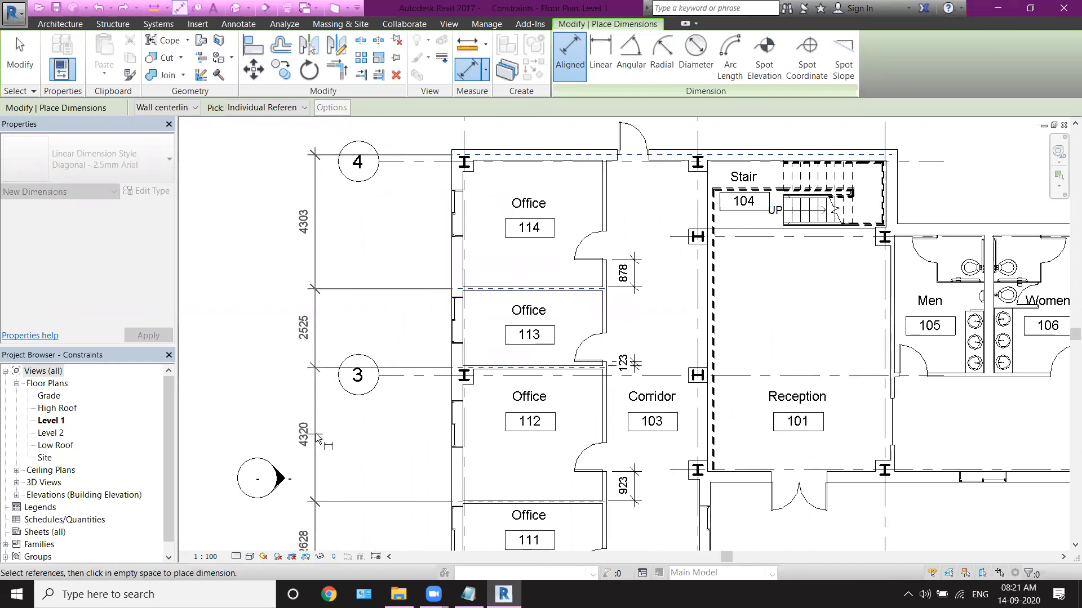
click(316, 434)
- Apply the equality constraint to the office wall dimension string so Offices 111 to 114 are equally spaced
scroll(318, 439, down, 1)
middle_drag(319, 449, 376, 378)
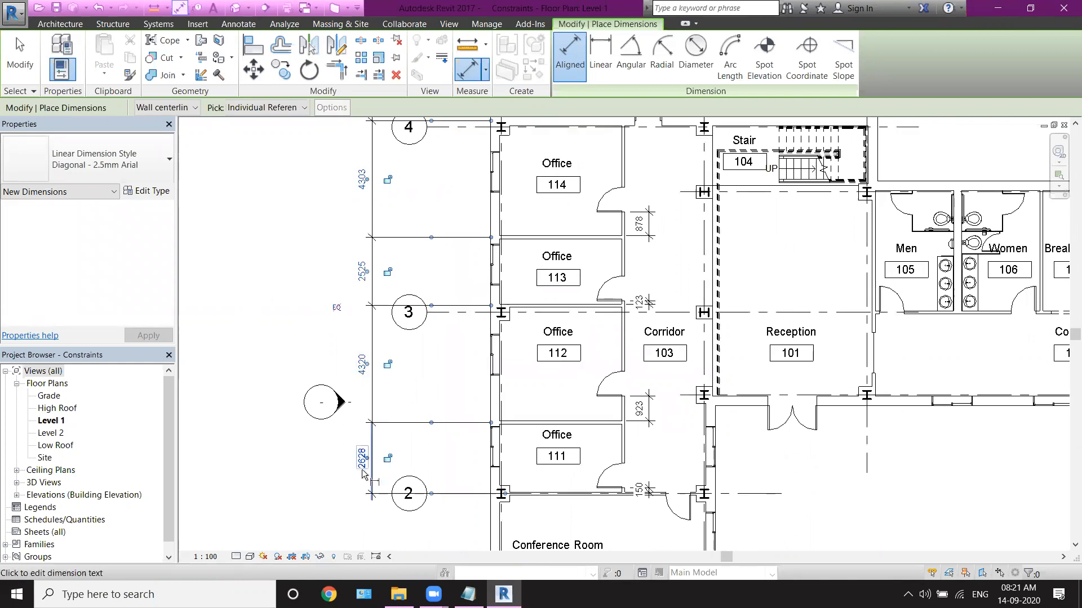
middle_drag(372, 406, 378, 464)
scroll(368, 447, down, 1)
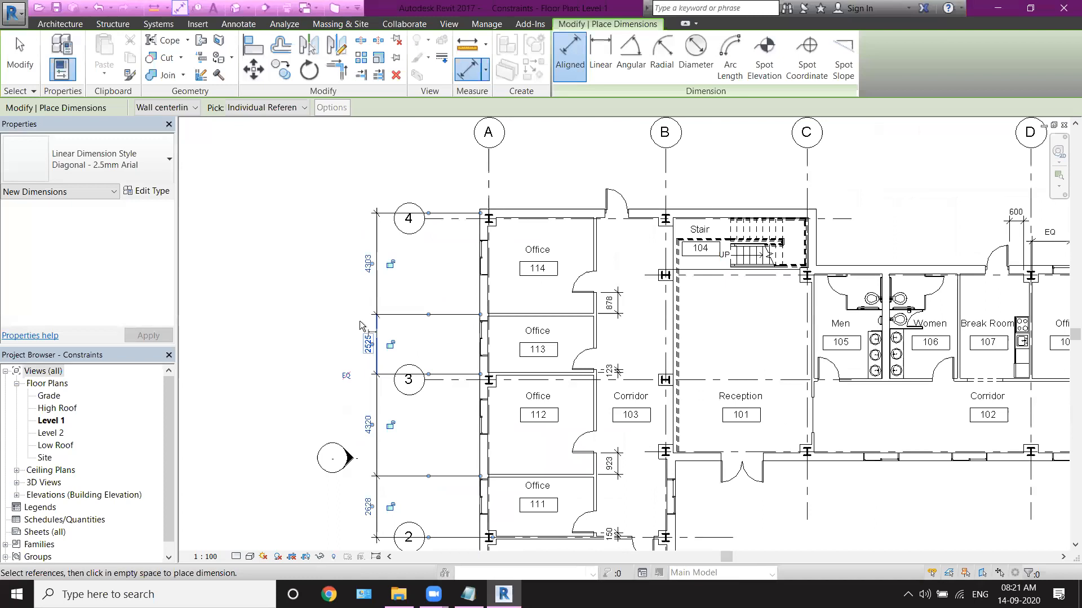
click(346, 377)
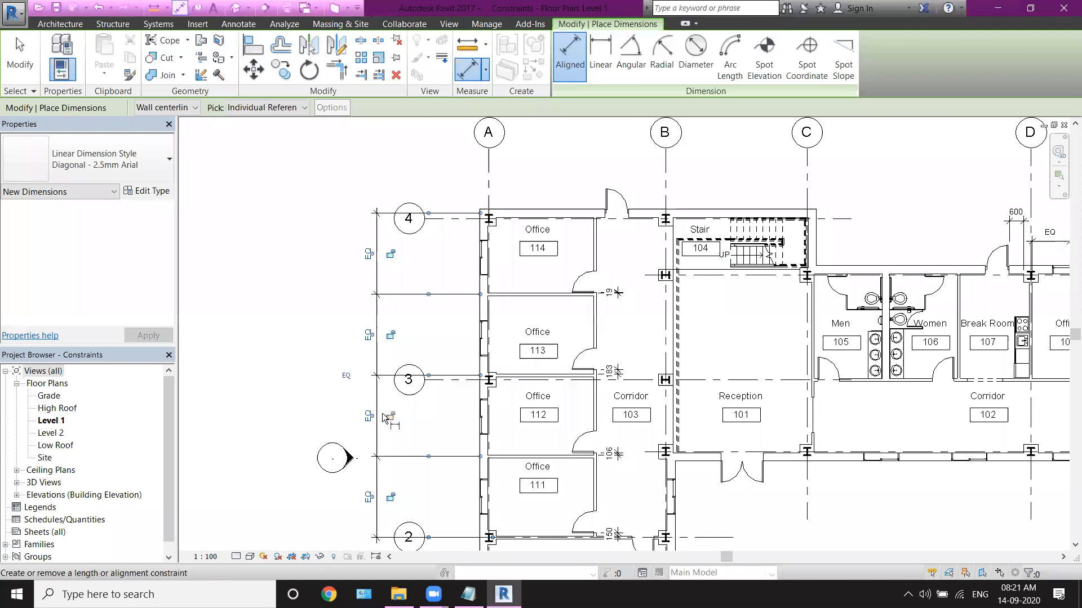
middle_drag(383, 414, 393, 388)
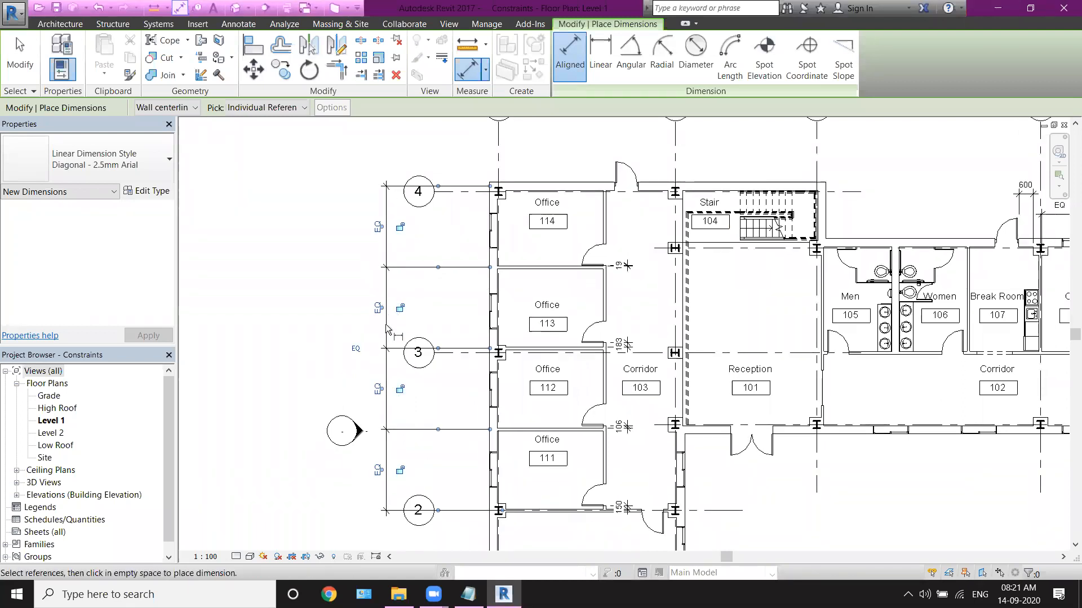
key(Escape)
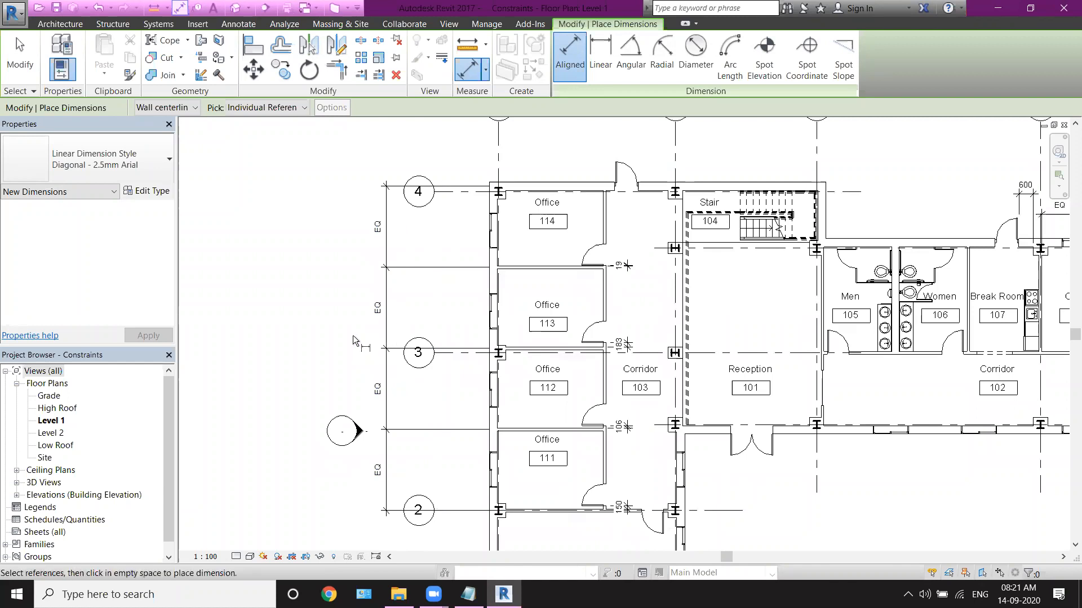
key(Escape)
- Set the Equality Display of the office wall dimension string to Value
click(387, 315)
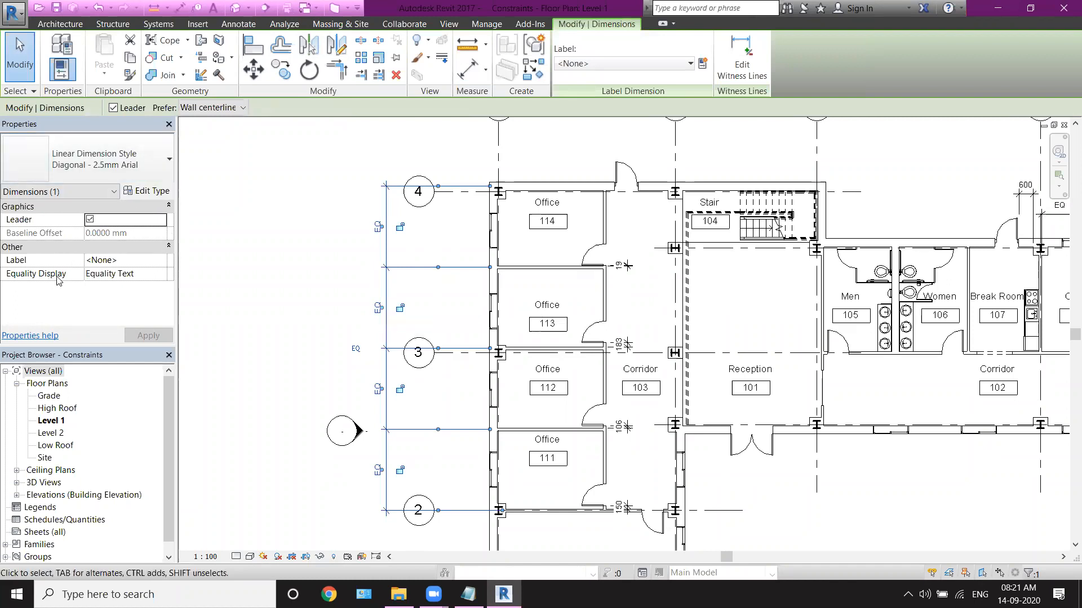
click(138, 277)
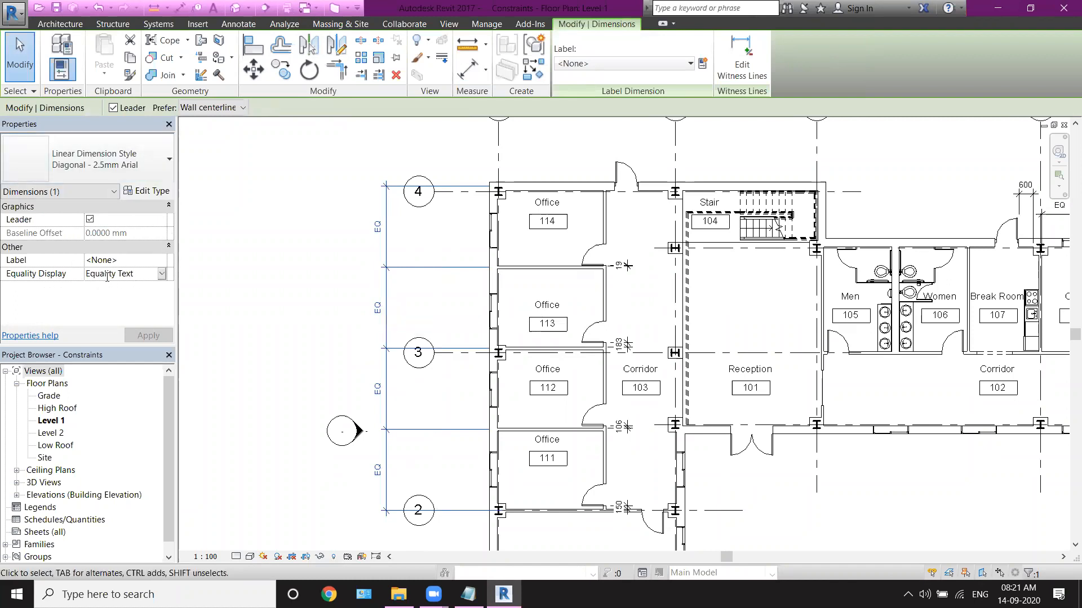
click(162, 274)
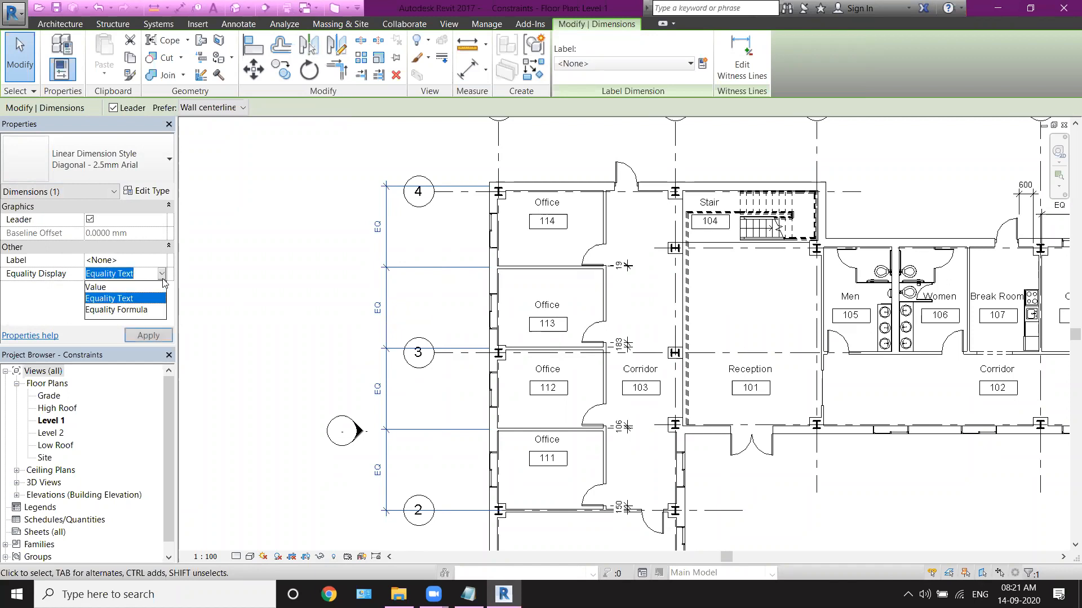
click(99, 287)
click(149, 336)
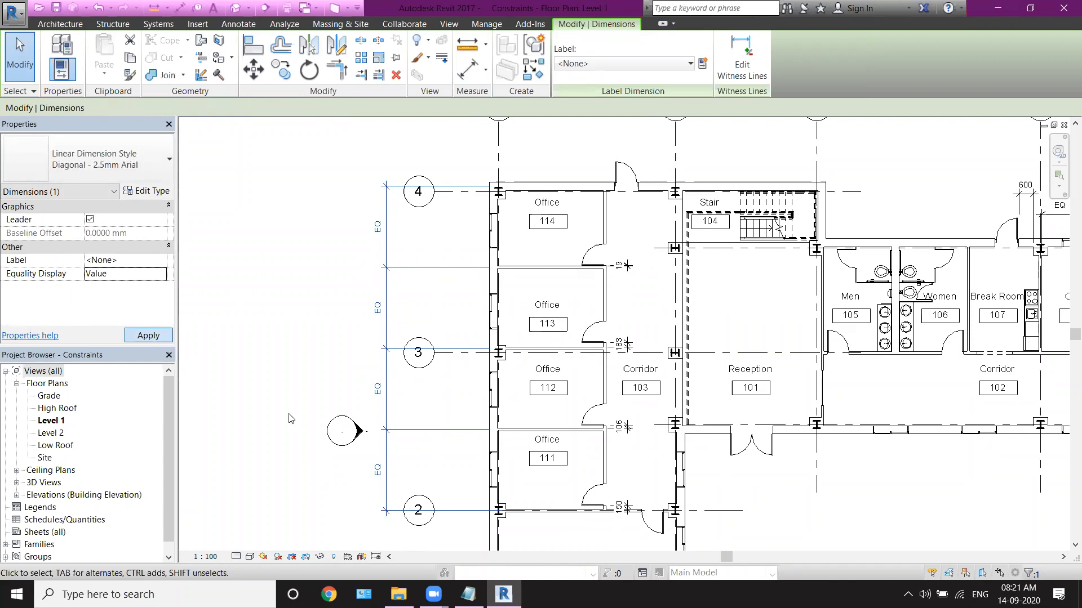
scroll(356, 487, up, 3)
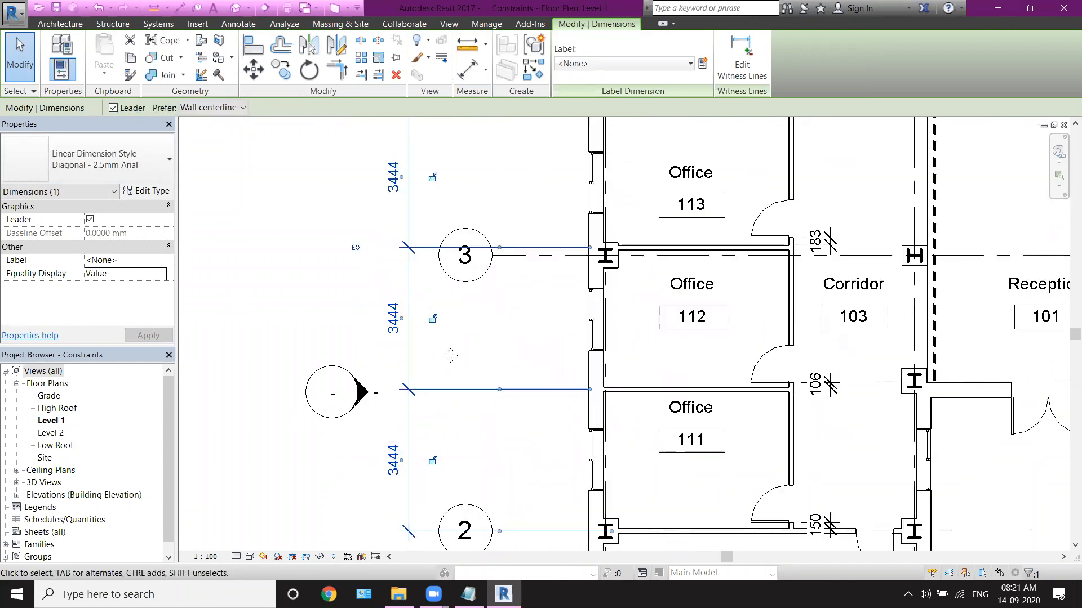
scroll(387, 459, down, 4)
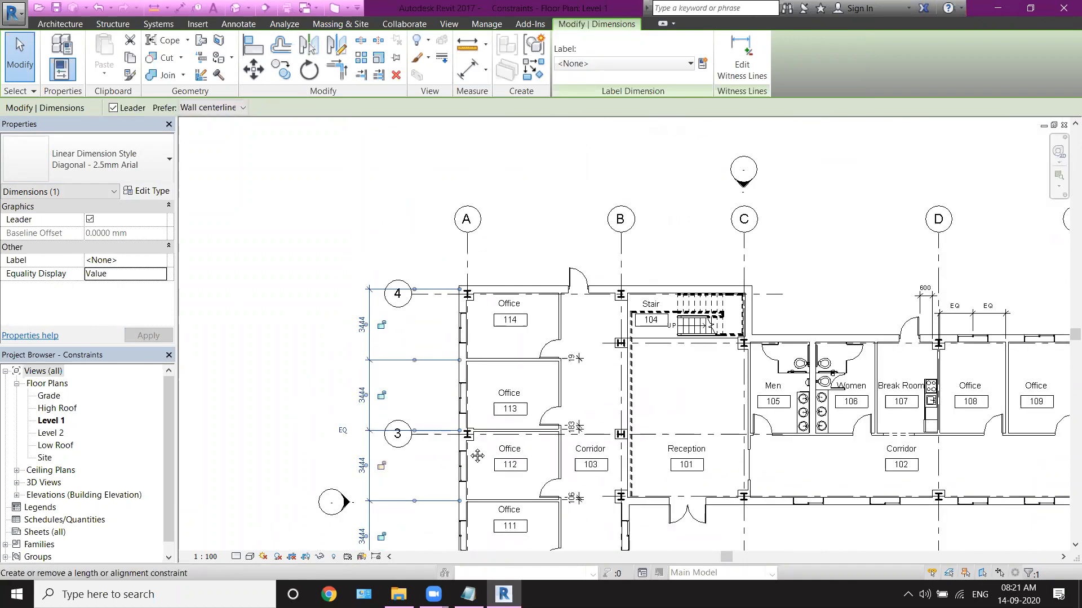
middle_drag(469, 449, 446, 356)
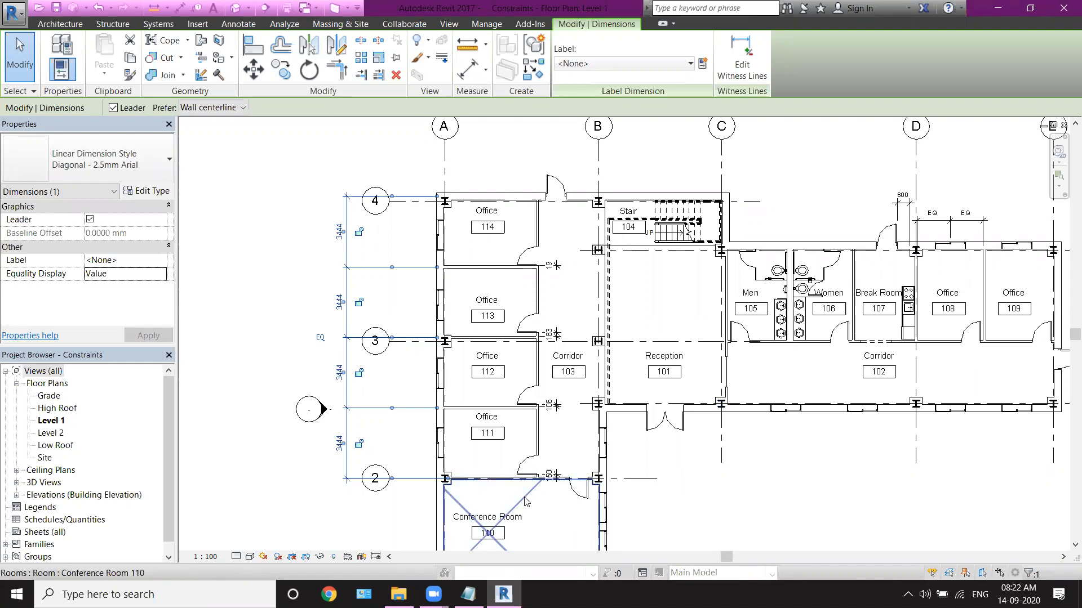
- Label the 150 mm door offset dimension beside Office 111 with a new global parameter named Default Door Offset
scroll(524, 501, up, 4)
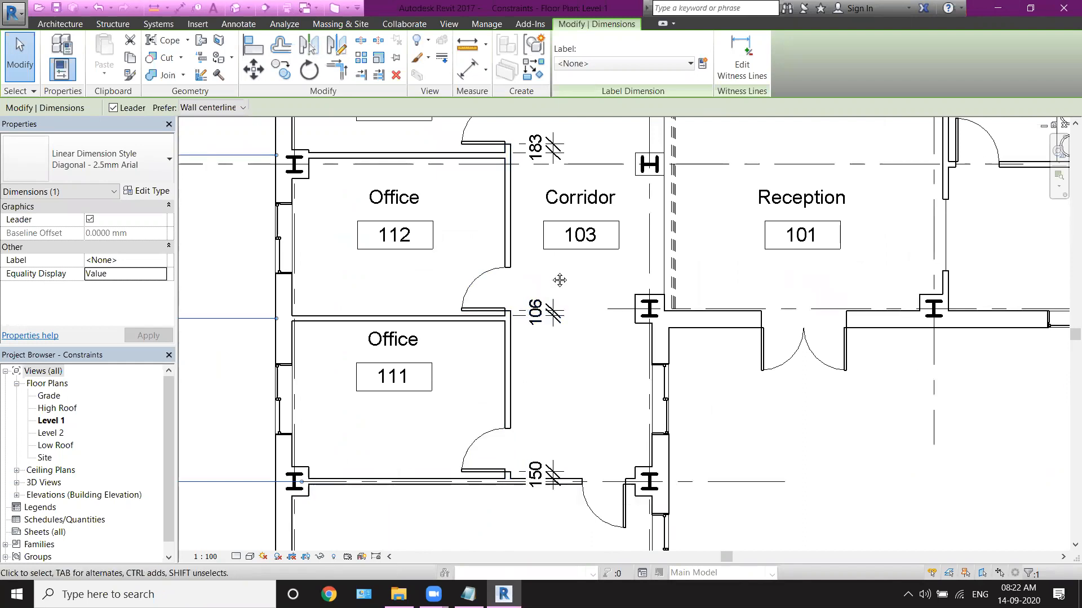
middle_drag(560, 280, 537, 472)
middle_drag(528, 353, 536, 270)
scroll(516, 355, down, 2)
scroll(514, 520, up, 1)
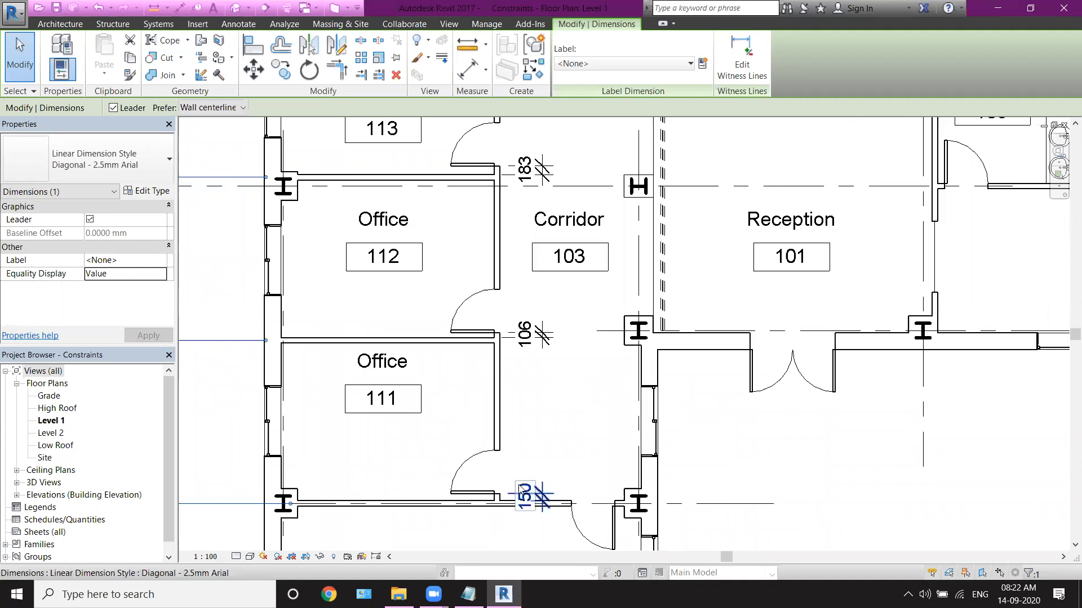
middle_drag(518, 441, 519, 418)
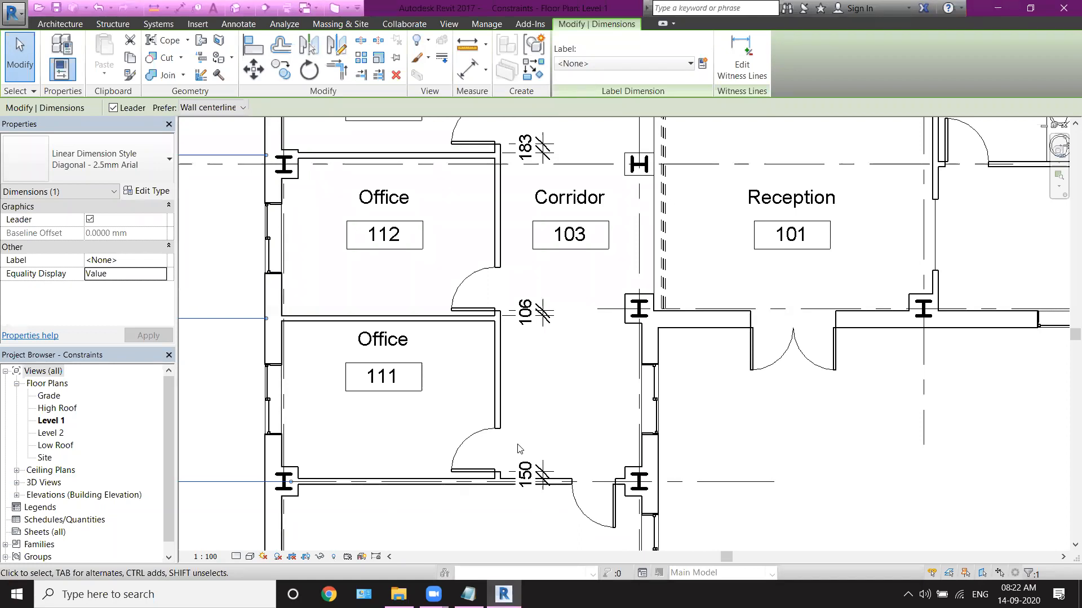
click(527, 475)
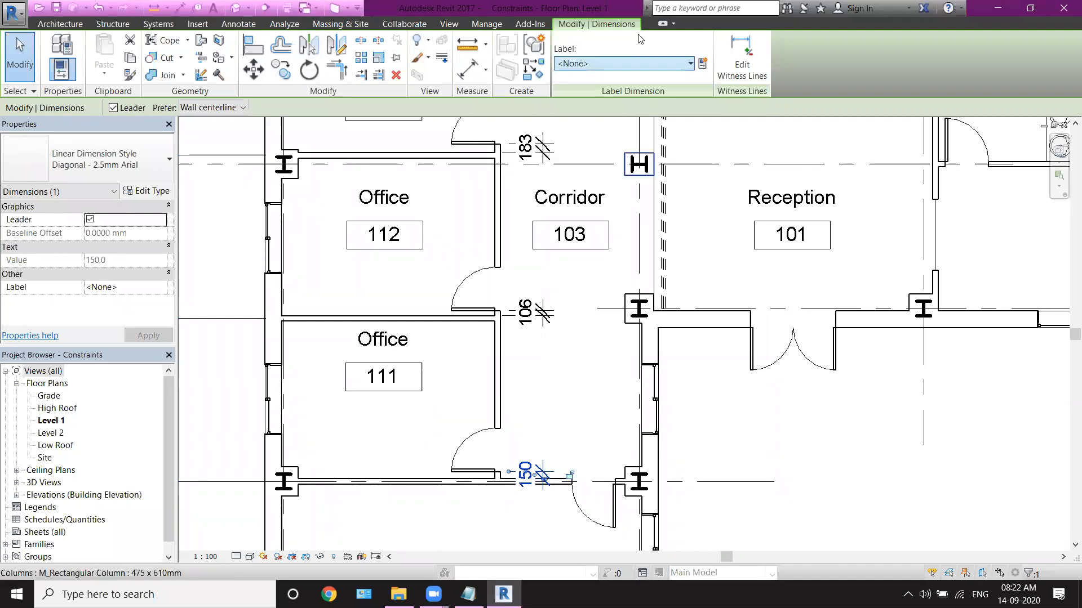
click(687, 64)
click(676, 50)
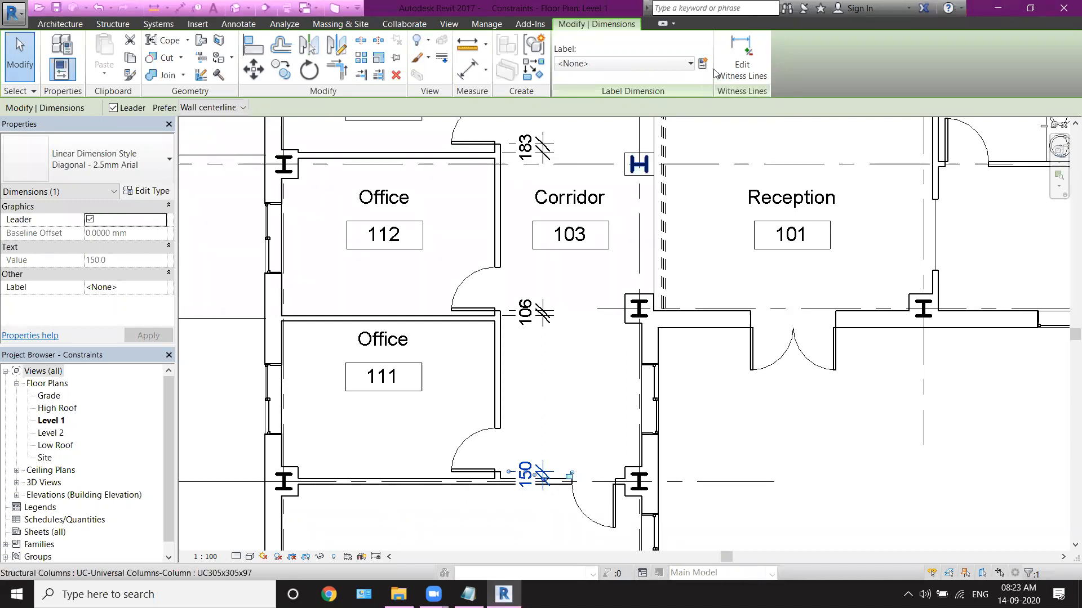
click(702, 64)
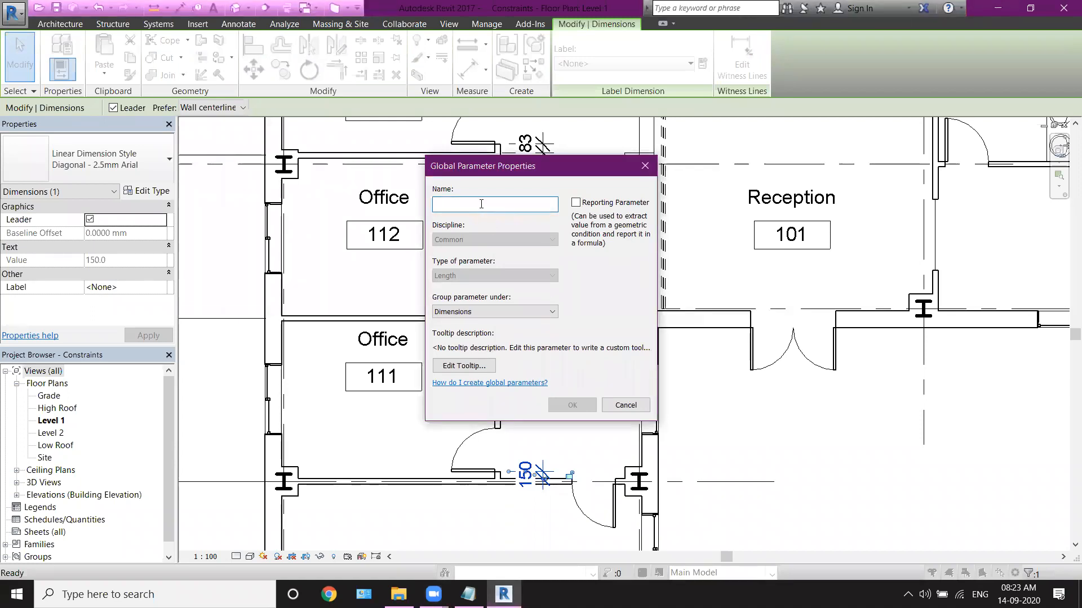
text(Default Door Offset)
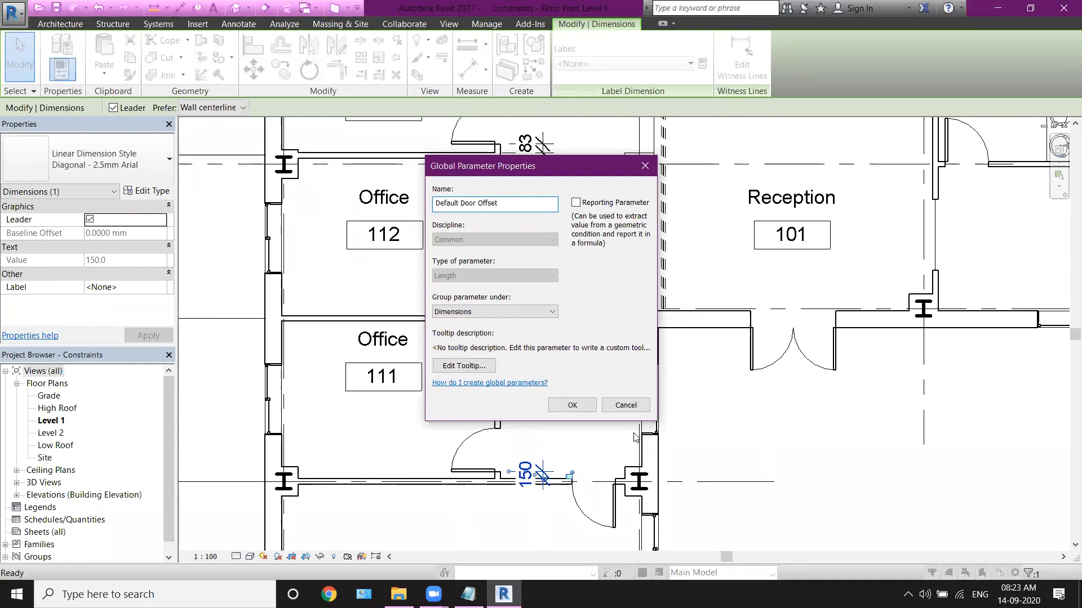
click(573, 405)
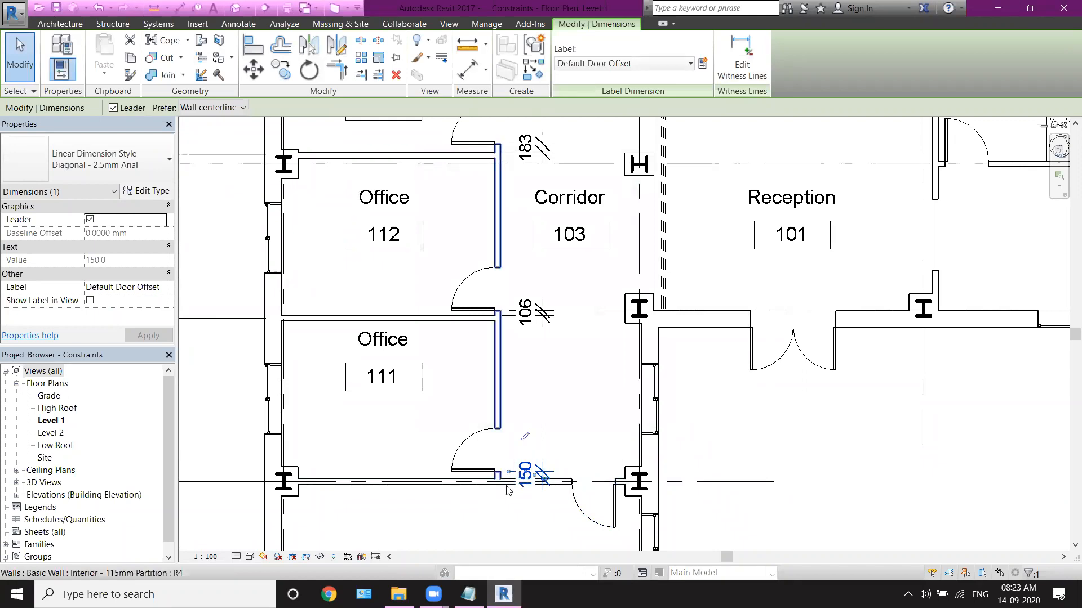
- Label the door offset dimensions beside Offices 112, 113 and 114 with the existing Default Door Offset global parameter
click(586, 388)
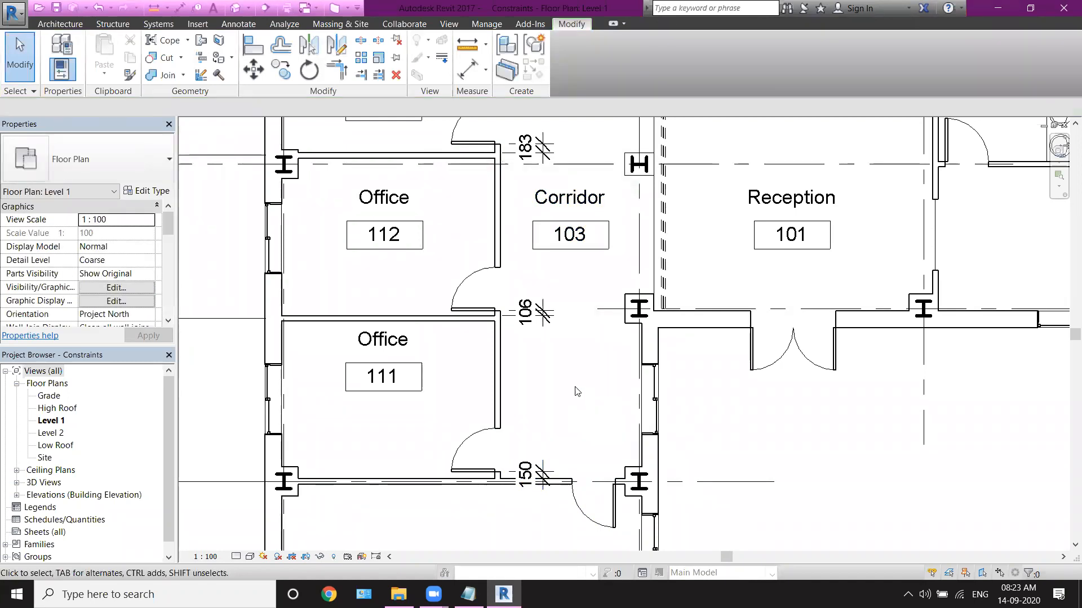
middle_drag(587, 389, 586, 541)
click(535, 446)
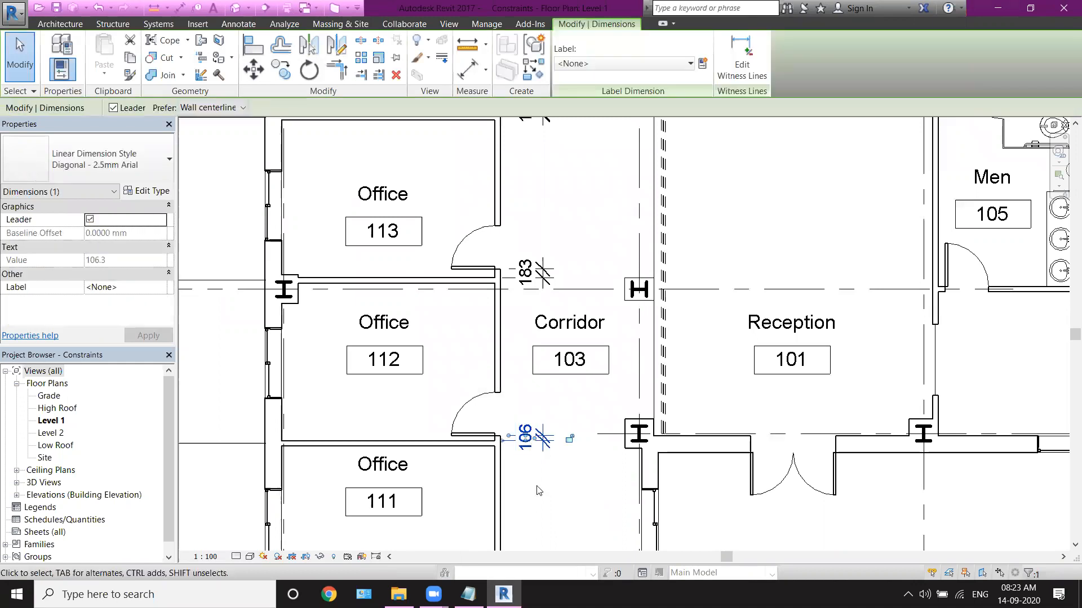
ctrl+click(534, 272)
middle_drag(586, 321, 569, 447)
scroll(569, 448, down, 1)
ctrl+click(532, 269)
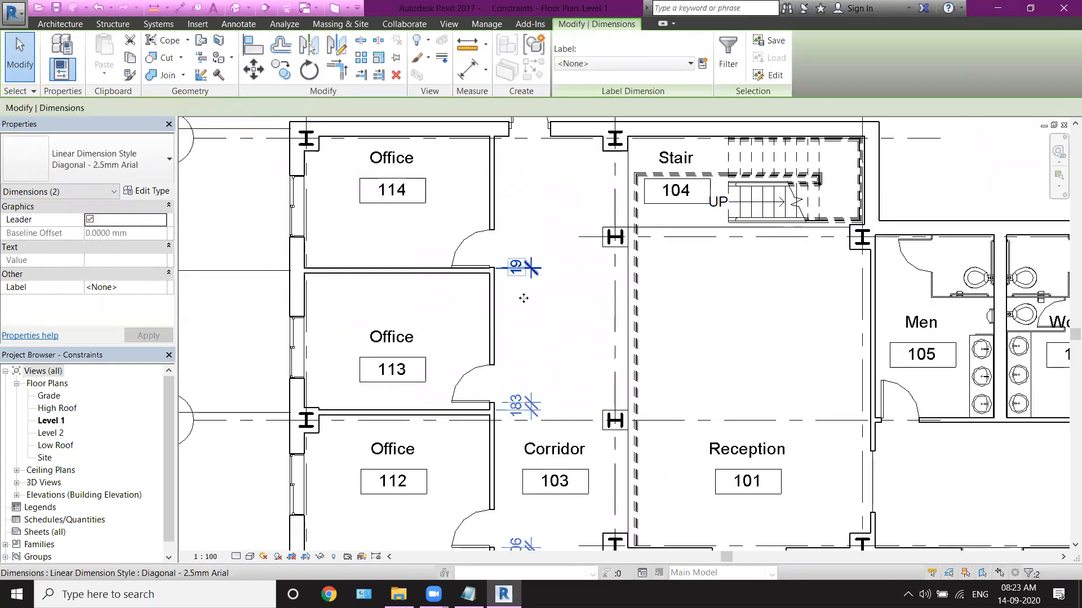
middle_drag(560, 338, 553, 287)
scroll(553, 287, down, 1)
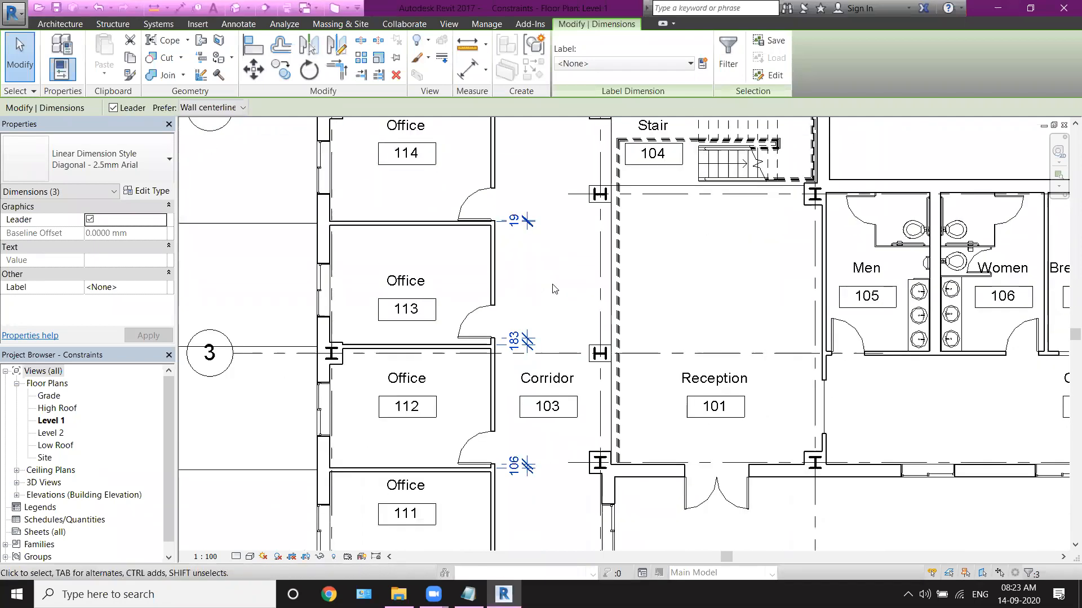
middle_drag(574, 459, 562, 425)
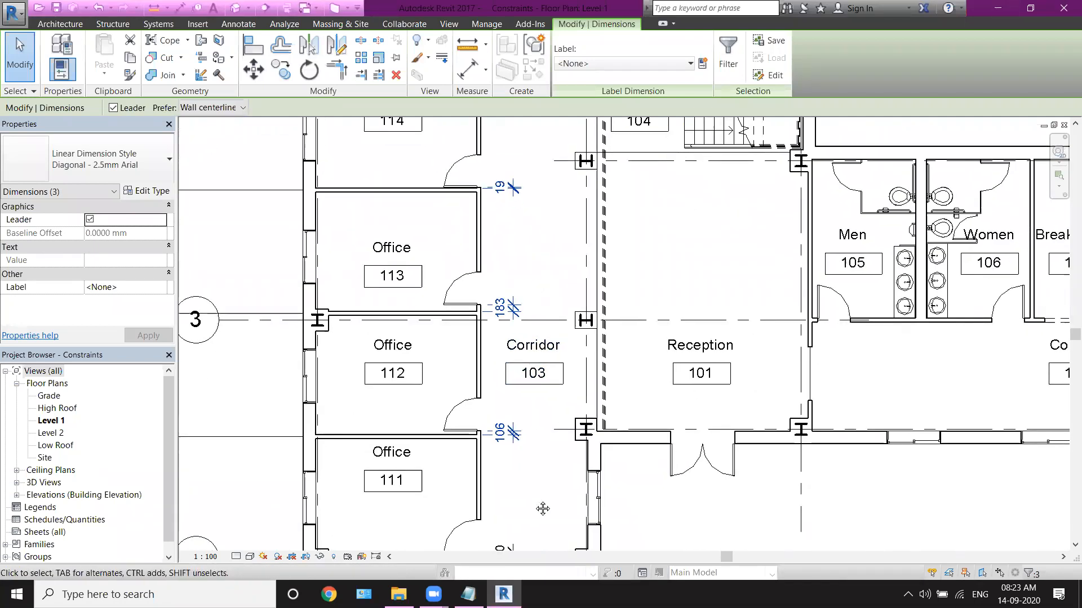
middle_drag(543, 510, 532, 477)
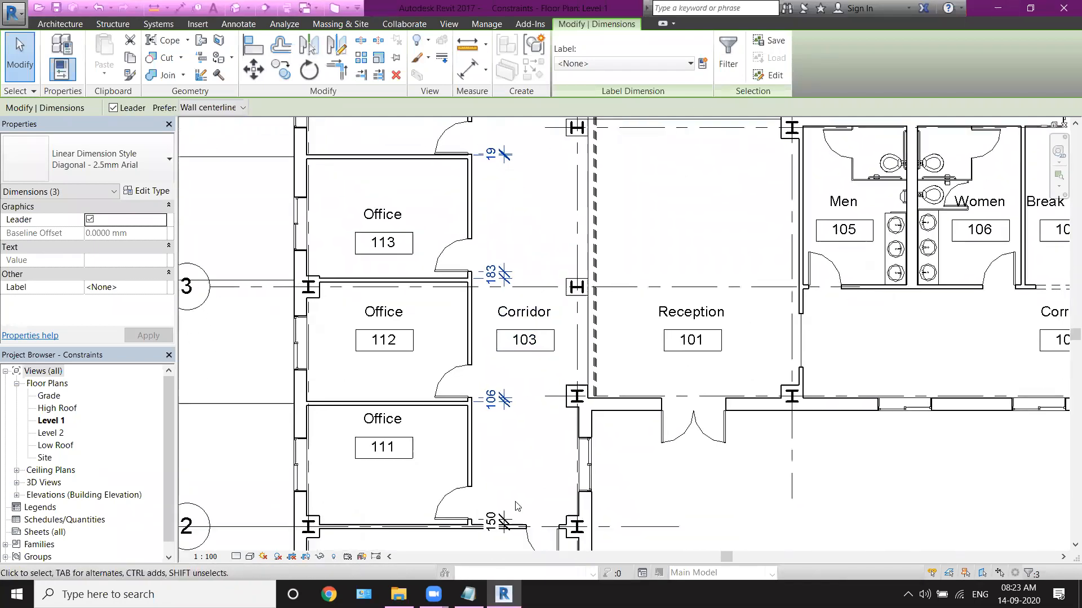
click(590, 64)
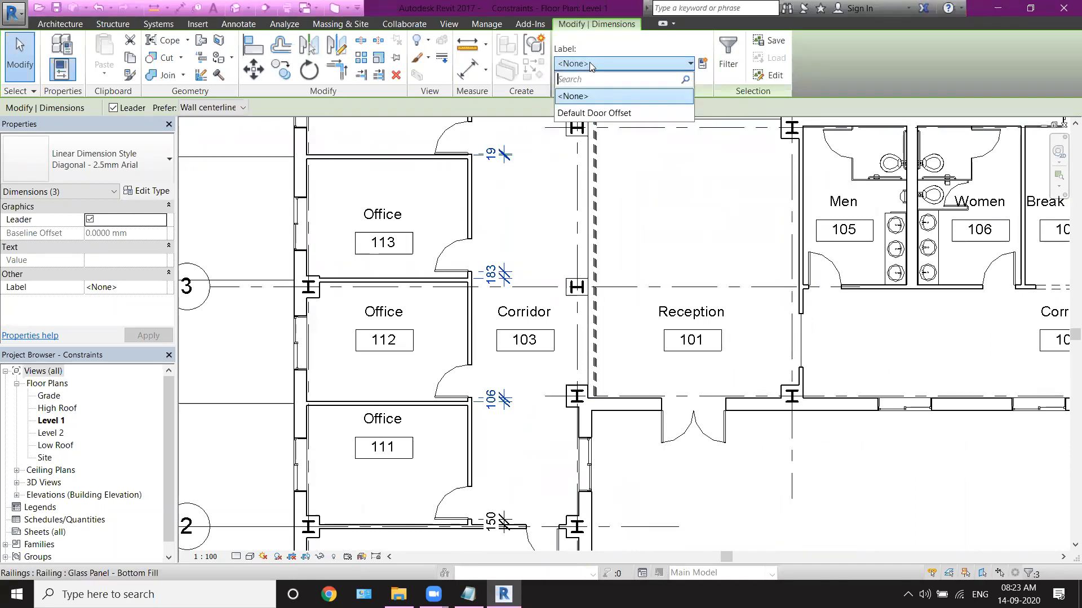
click(605, 115)
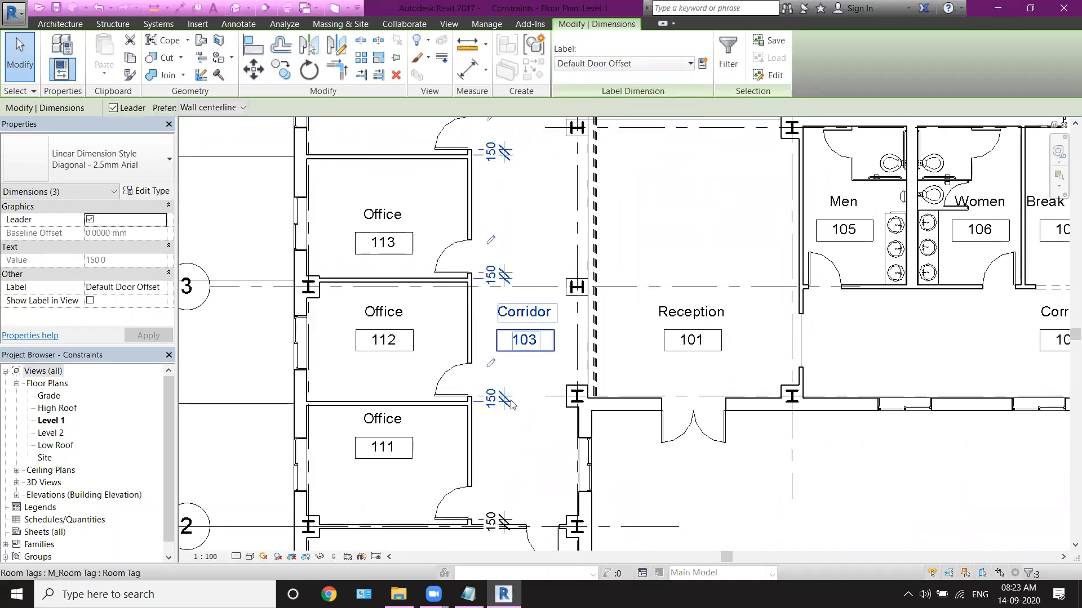
- Set the Default Door Offset global parameter to 300 mm and apply it to the office doors
scroll(527, 268, up, 2)
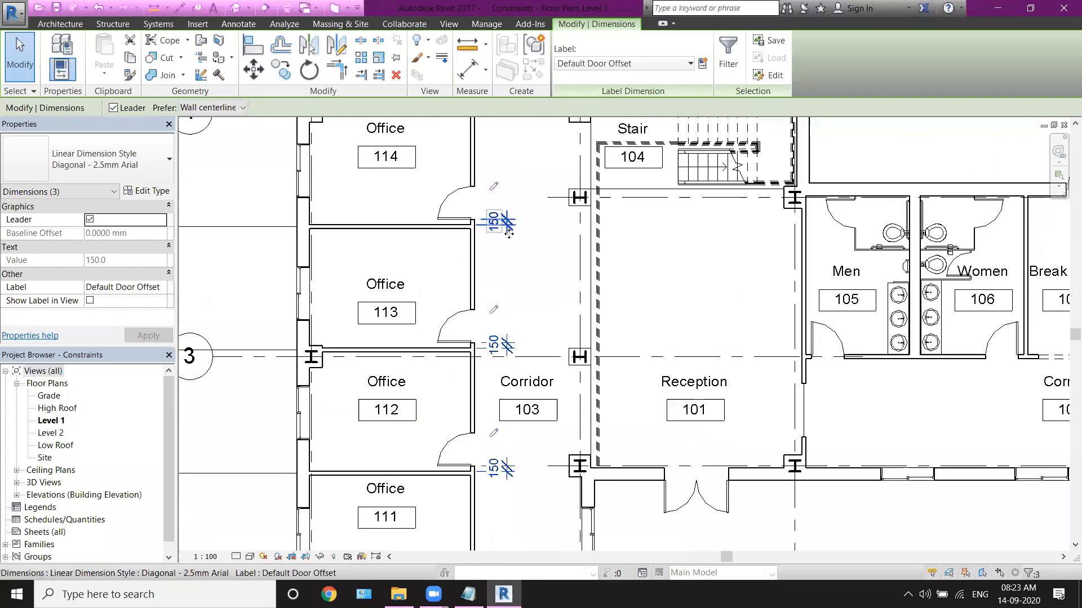
scroll(508, 233, down, 1)
scroll(509, 233, down, 1)
middle_drag(534, 246, 625, 224)
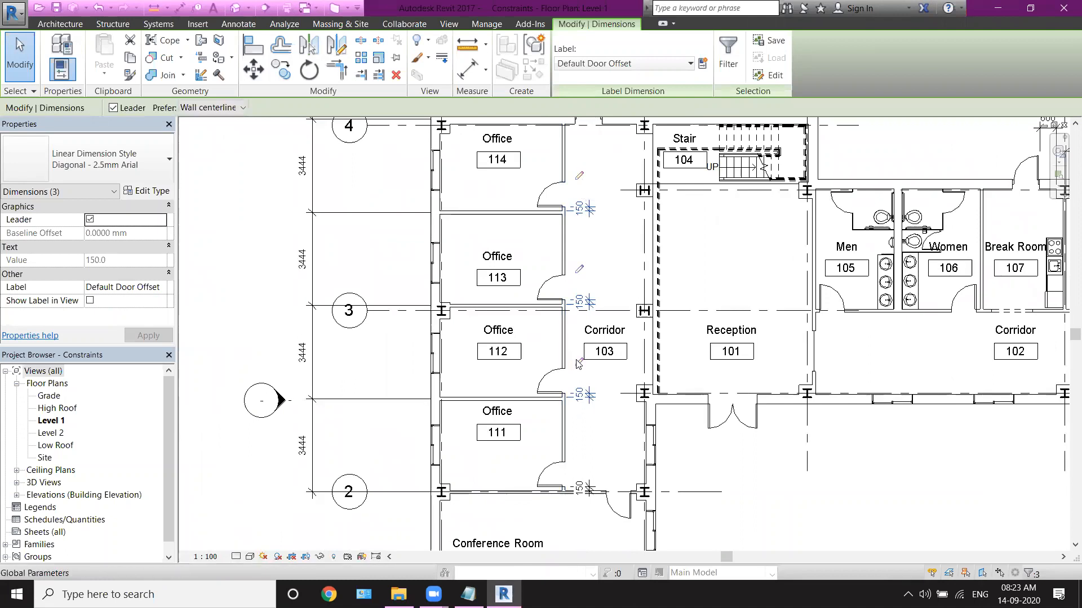
click(580, 363)
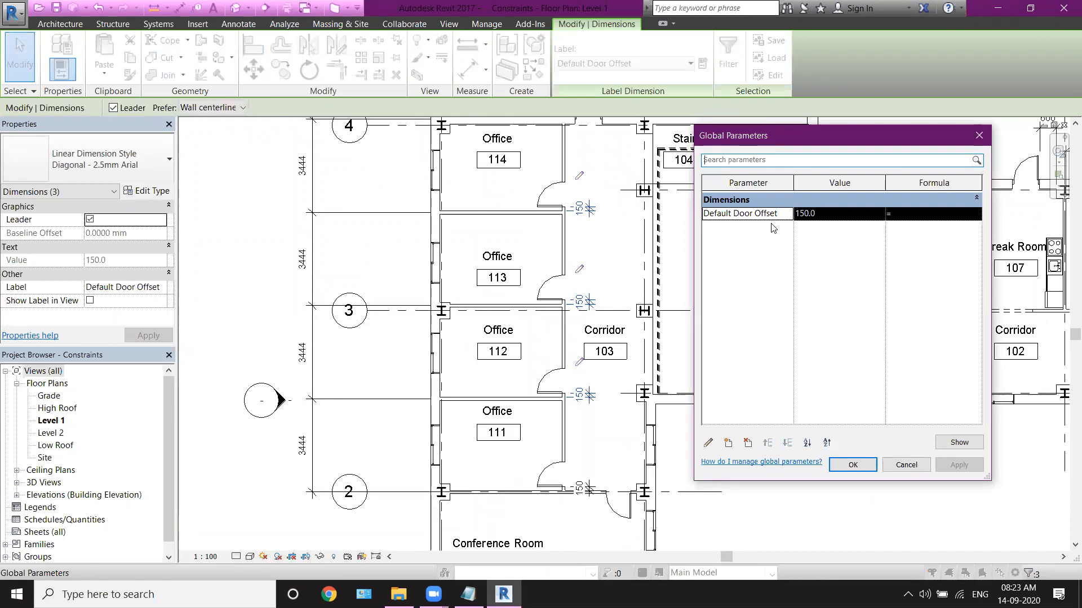
click(816, 216)
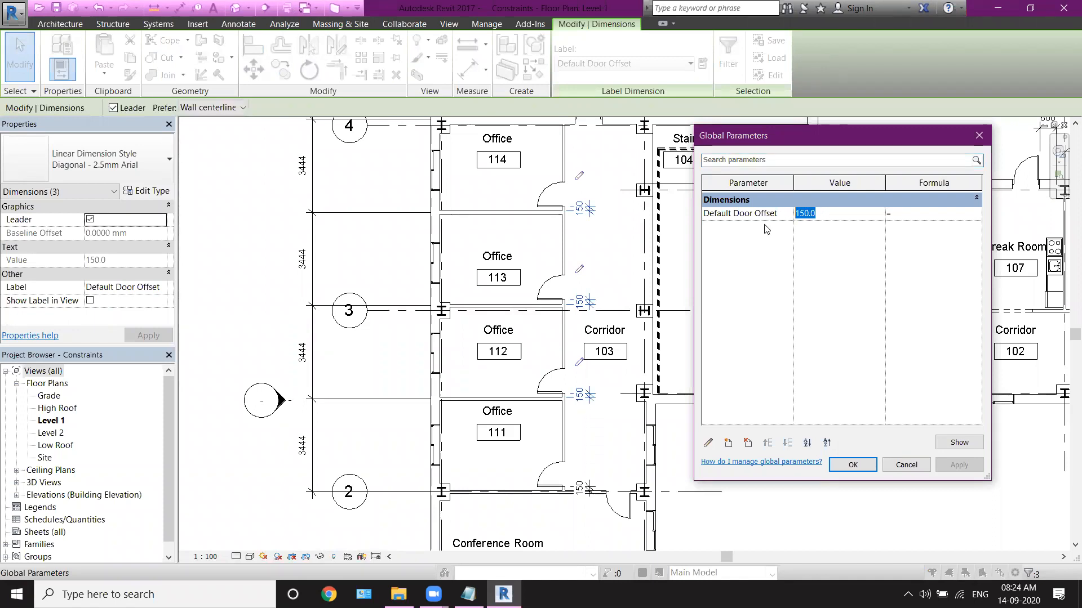
text(300)
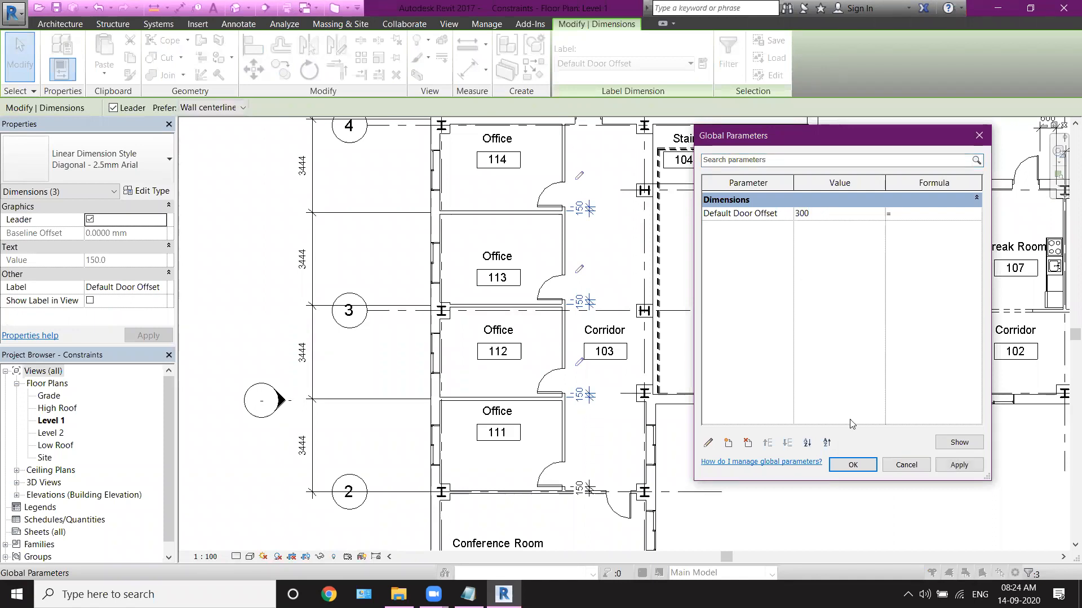
click(865, 467)
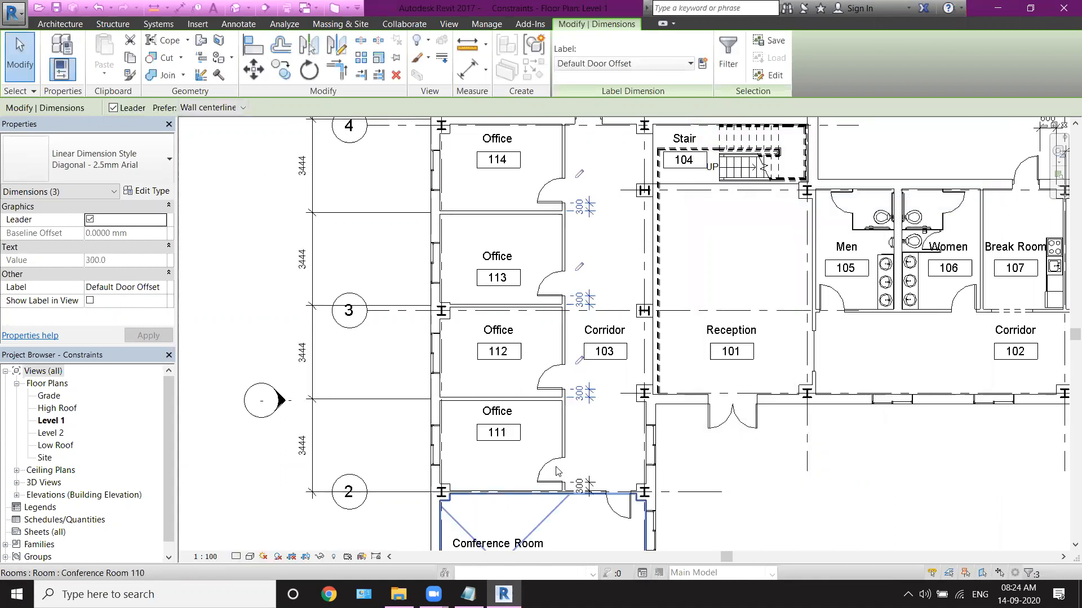